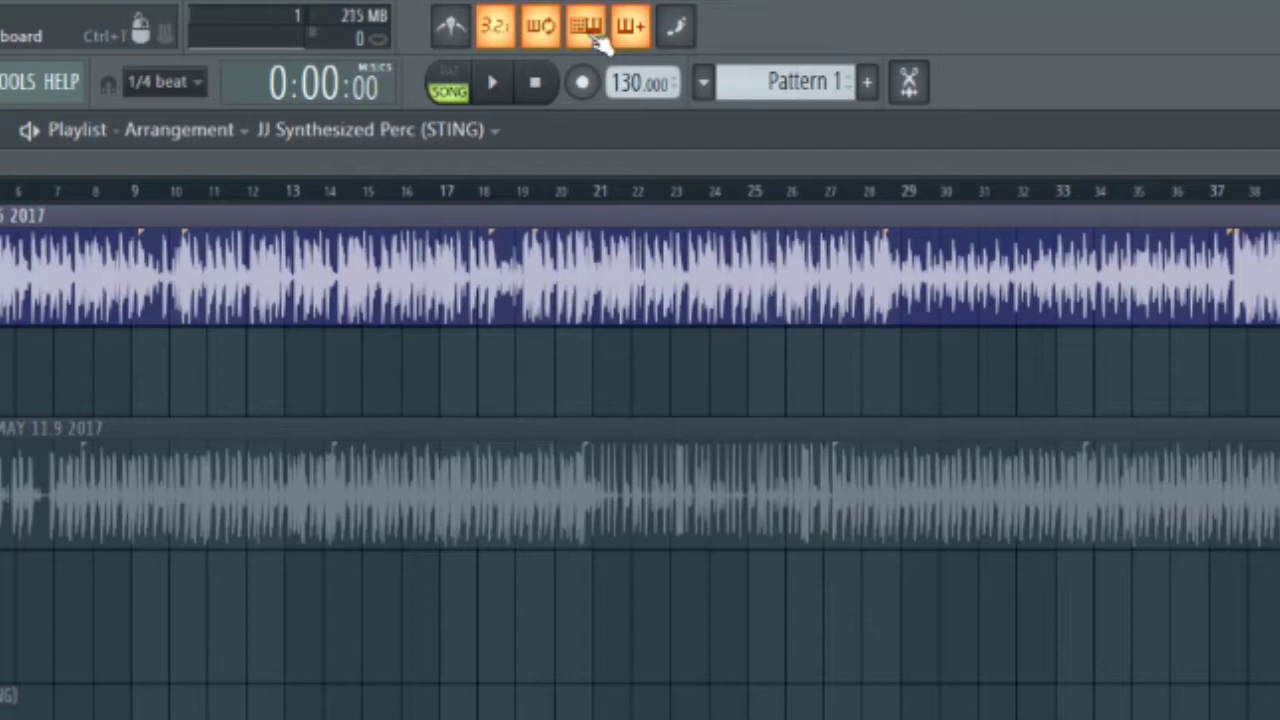
# Toggle typing-keyboard-to-piano on and off several times, leave it off, then test the P key.
pyautogui.click(595, 38)
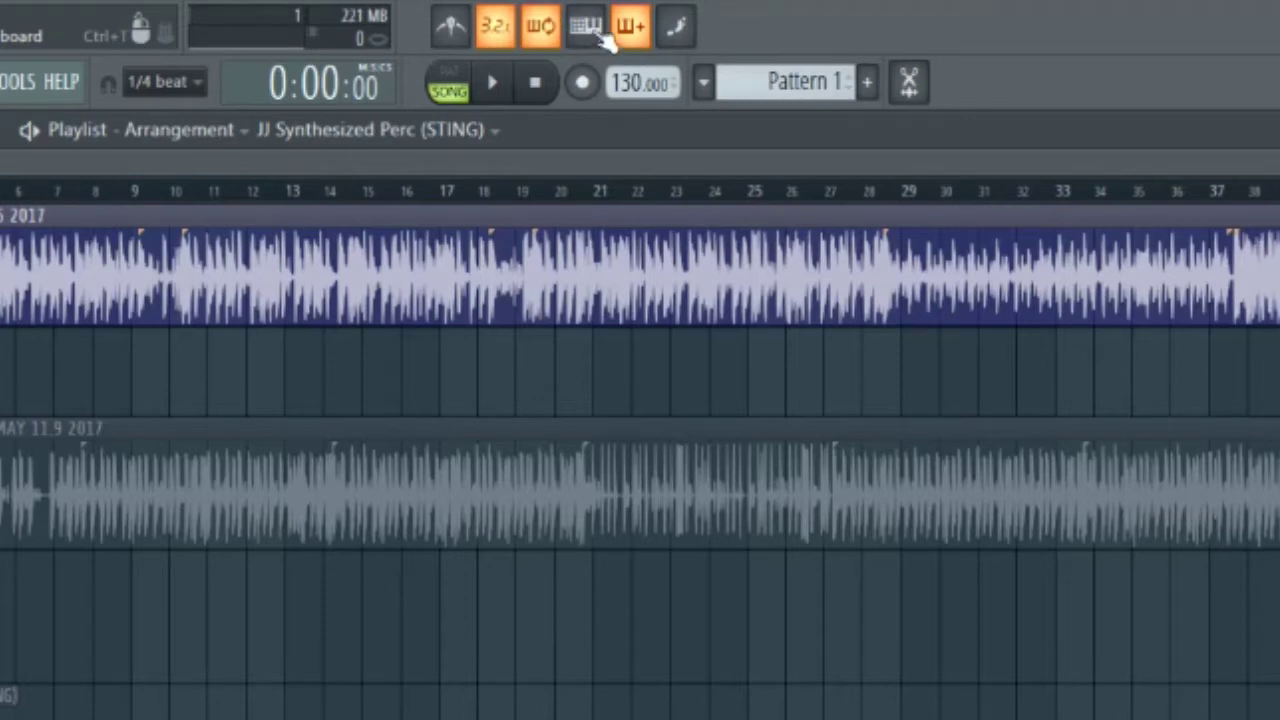
pyautogui.click(594, 37)
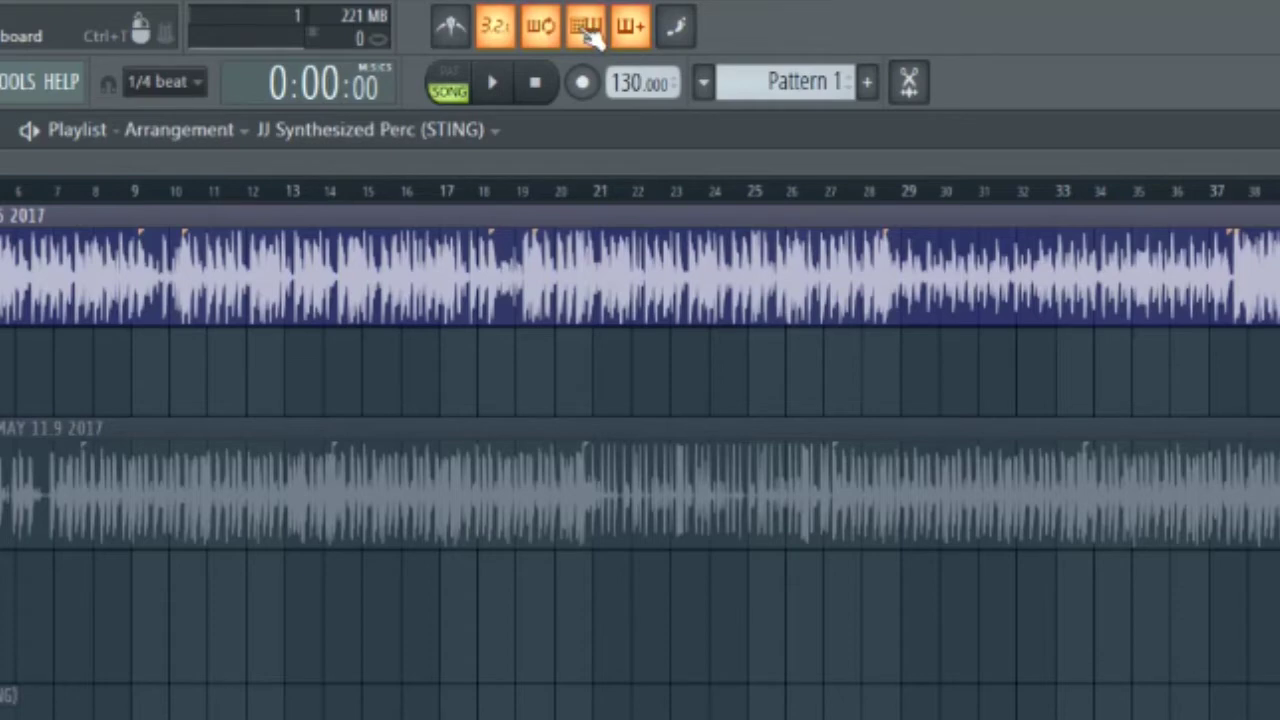
pyautogui.click(592, 36)
pyautogui.click(595, 39)
pyautogui.click(595, 38)
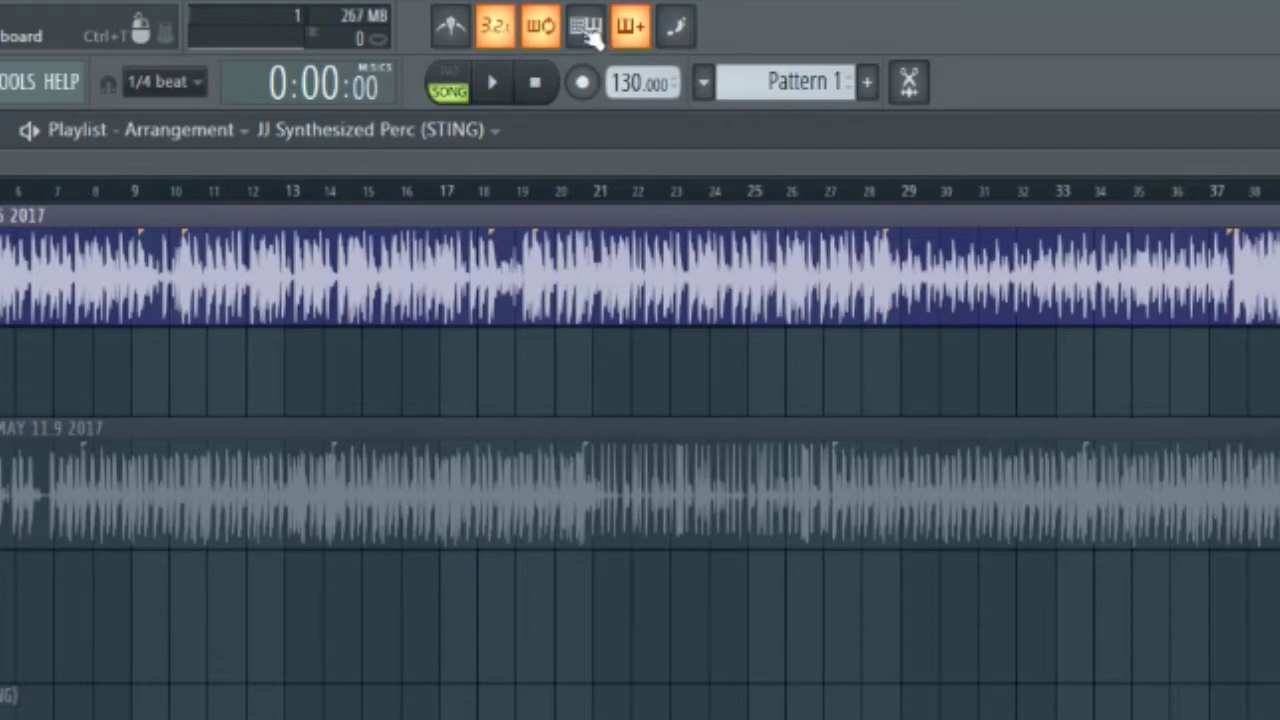
pyautogui.click(596, 39)
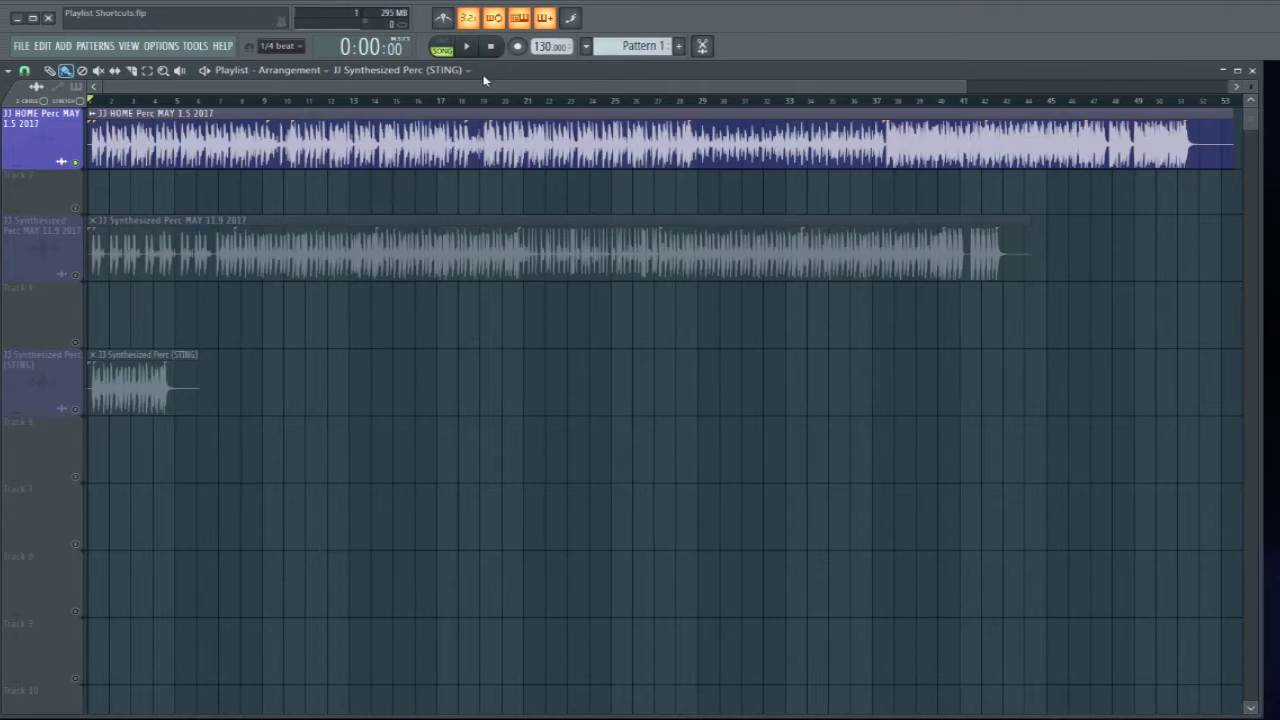
pyautogui.click(522, 18)
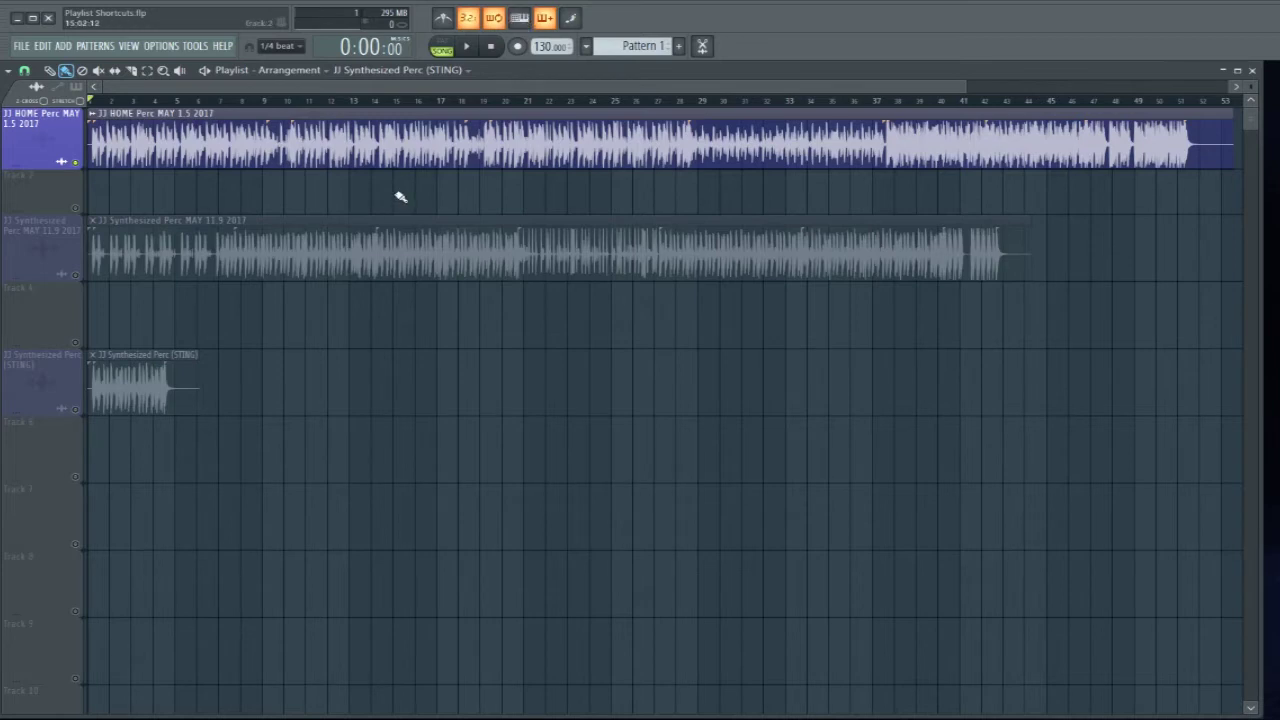
pyautogui.press('p')
pyautogui.press('p')
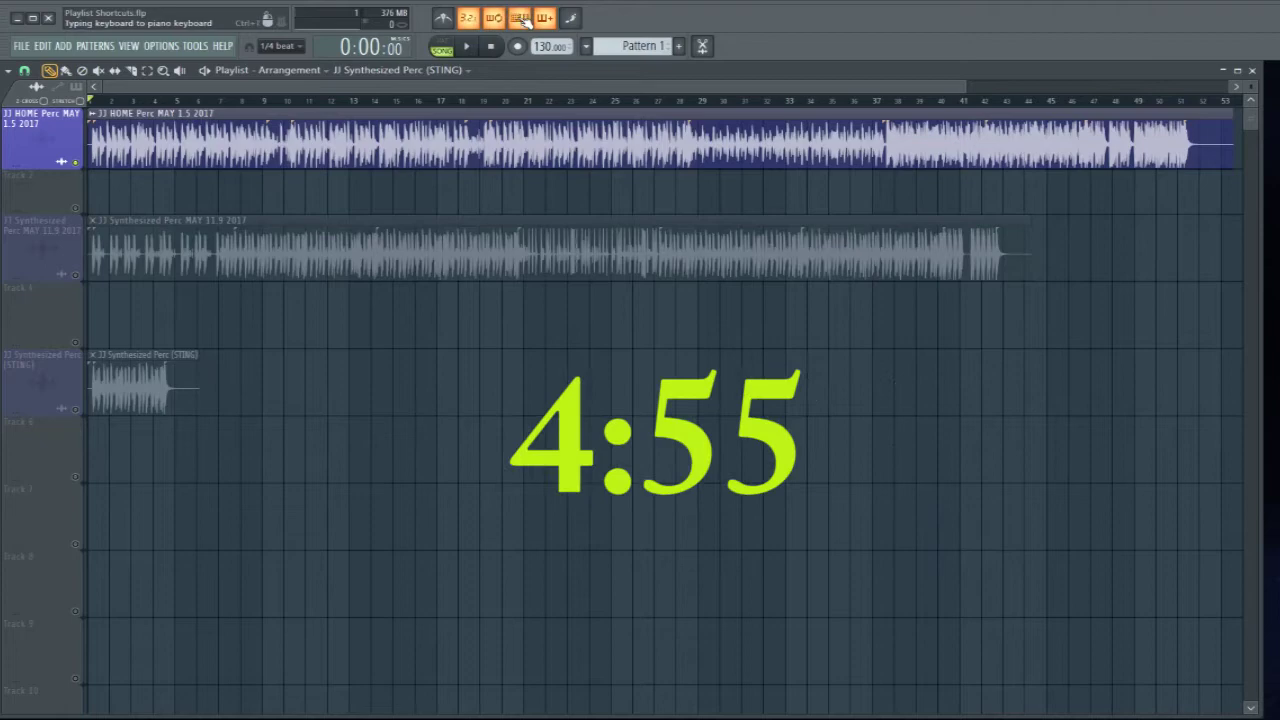
# Paint STING clips across Track 2 from bar 13, remove them, then select the Delete and Mute tools.
pyautogui.press('b')
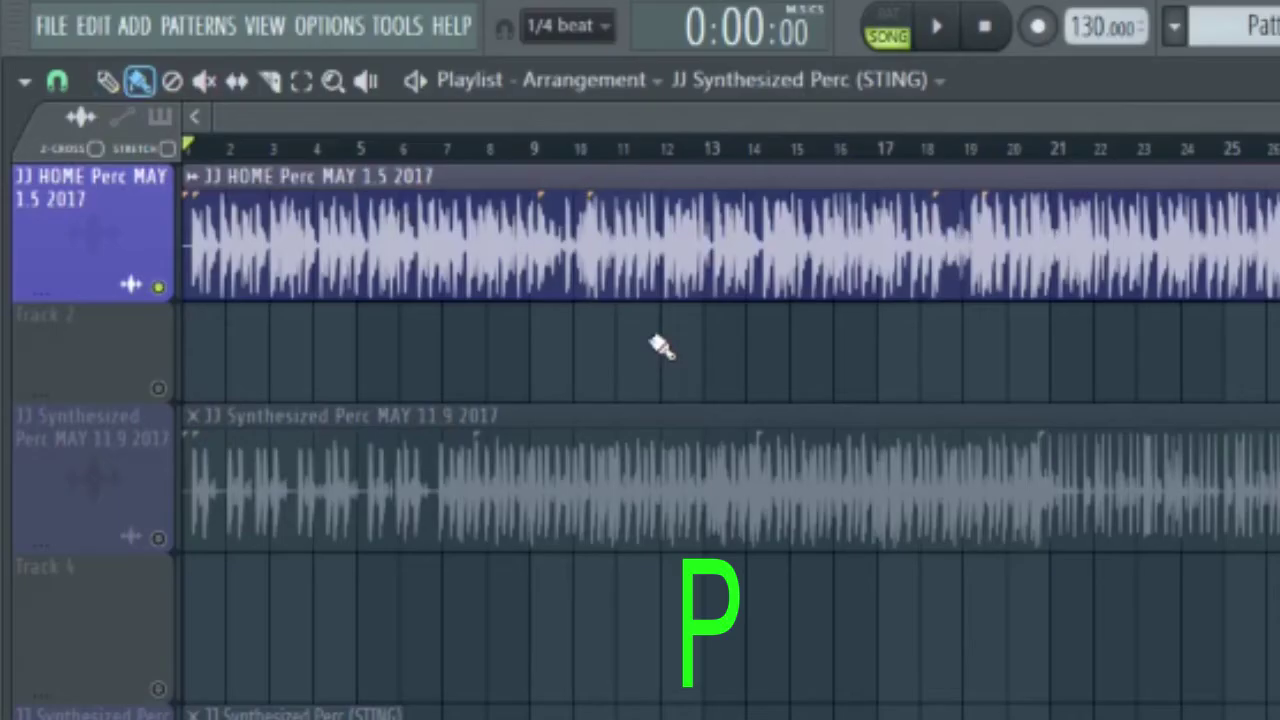
pyautogui.press('p')
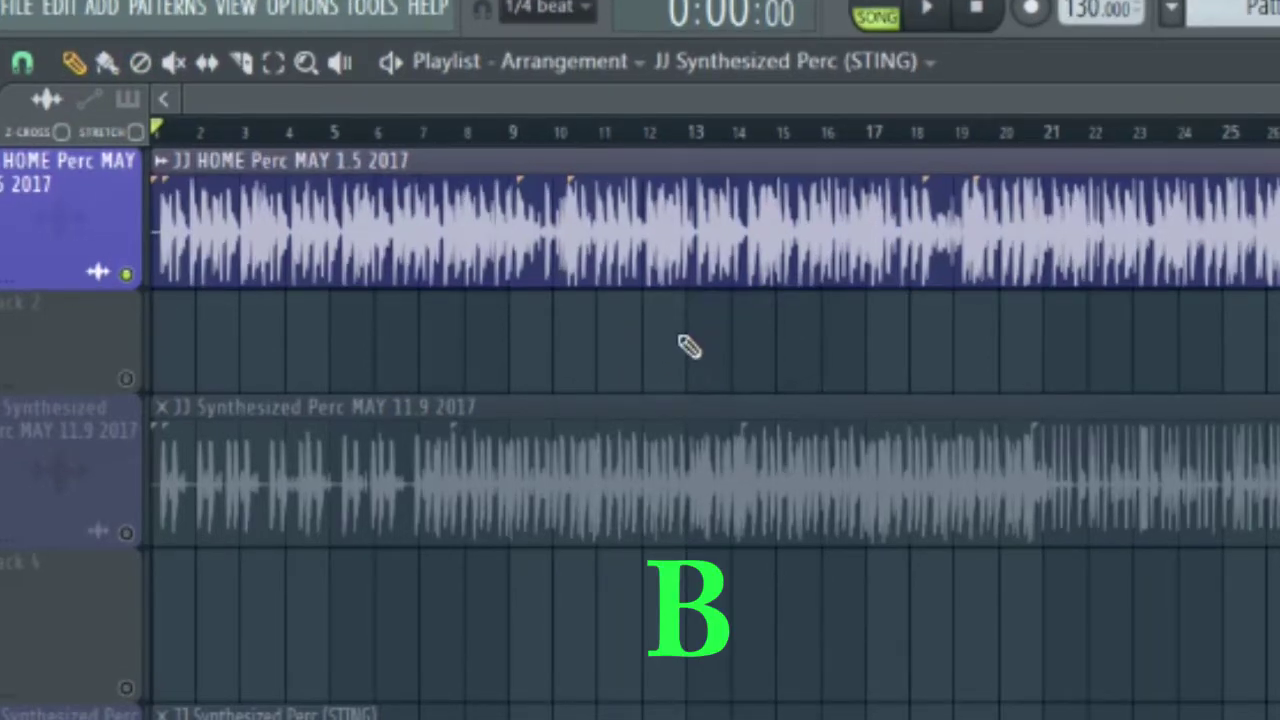
pyautogui.moveTo(689, 342); pyautogui.dragTo(1279, 356)
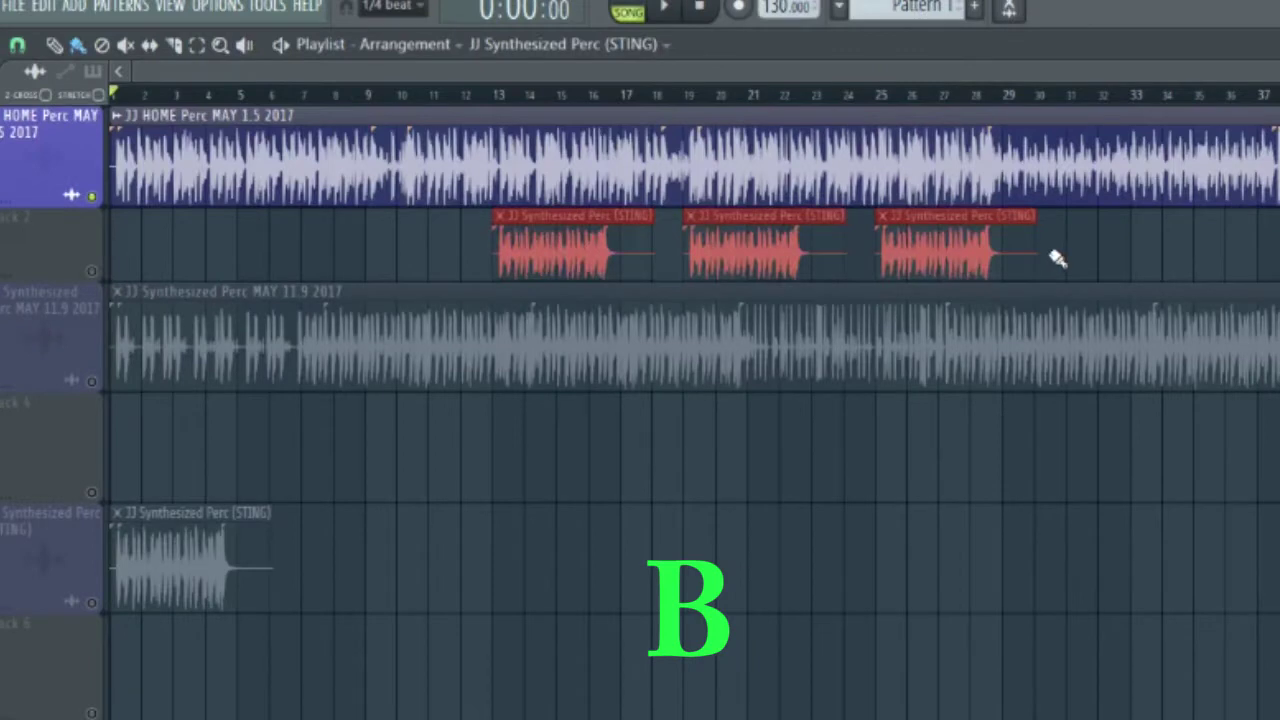
pyautogui.moveTo(1057, 259)
pyautogui.mouseDown()
pyautogui.moveTo(694, 266)
pyautogui.moveTo(557, 251)
pyautogui.moveTo(1034, 243)
pyautogui.moveTo(437, 249)
pyautogui.mouseUp()
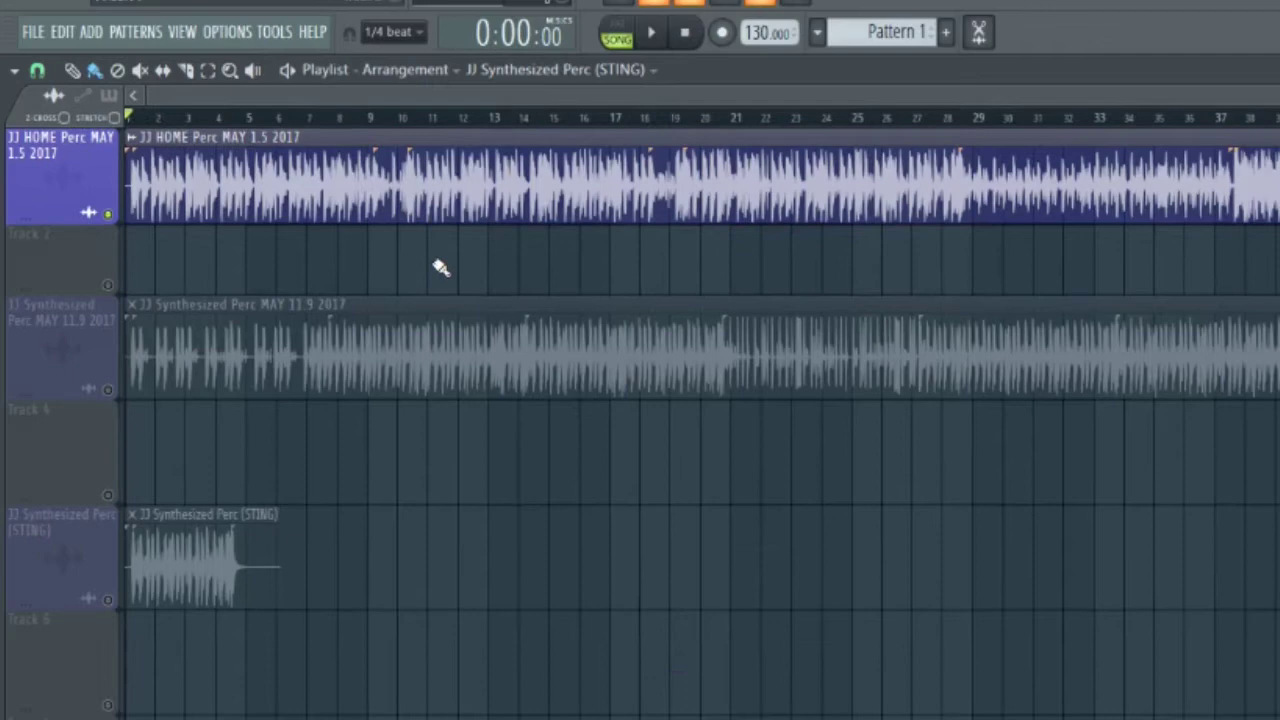
pyautogui.press('d')
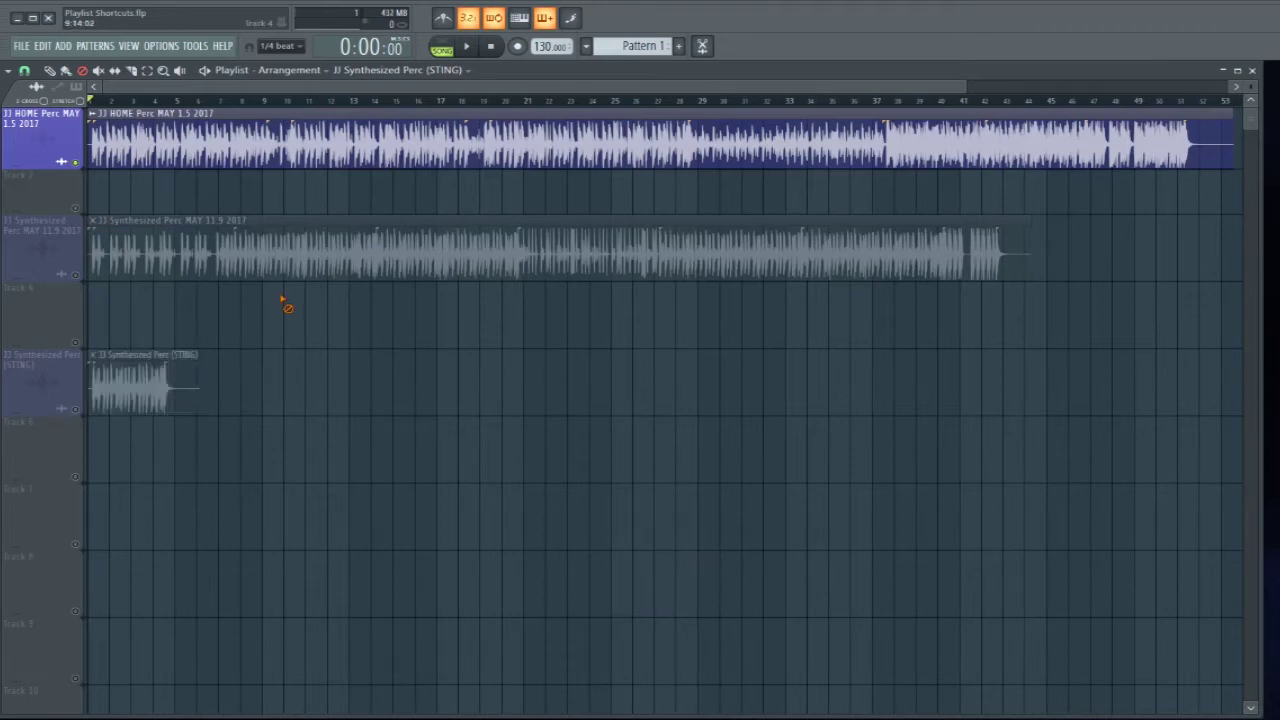
pyautogui.press('t')
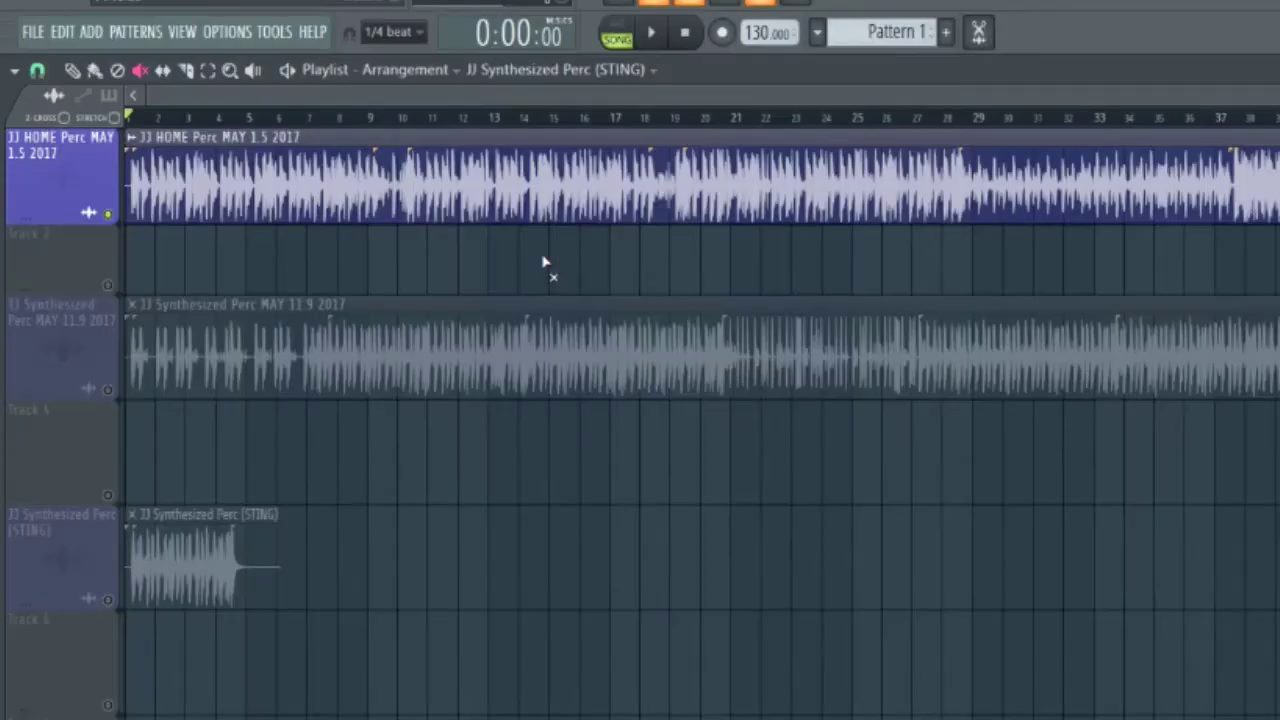
# Slip the STING audio inside its clip with the Slip tool, setting snap to Main.
pyautogui.press('s')
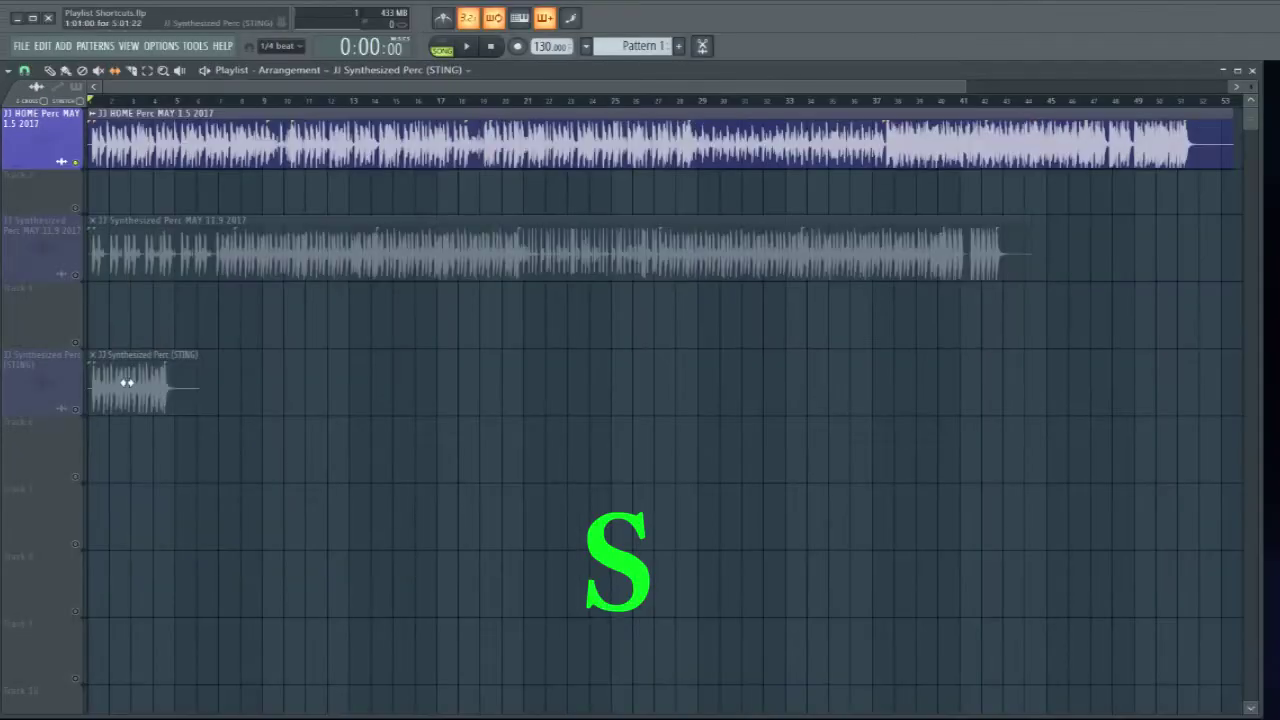
pyautogui.click(49, 70)
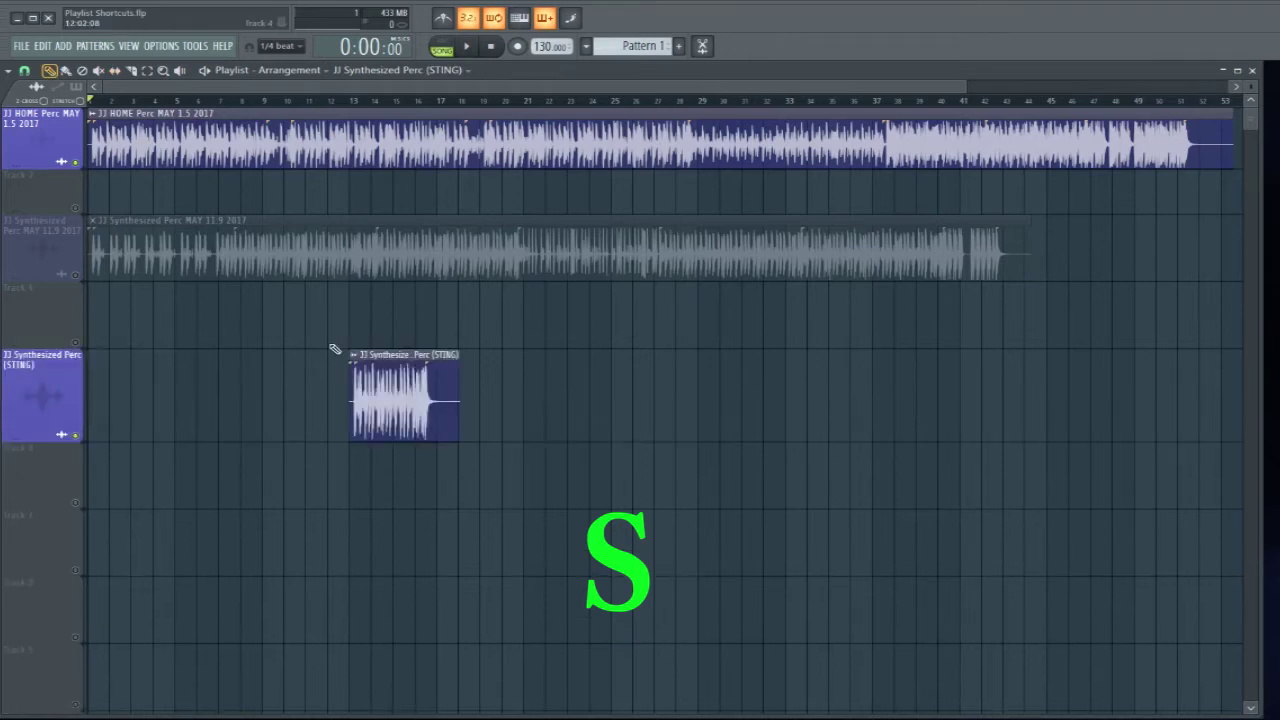
pyautogui.press('s')
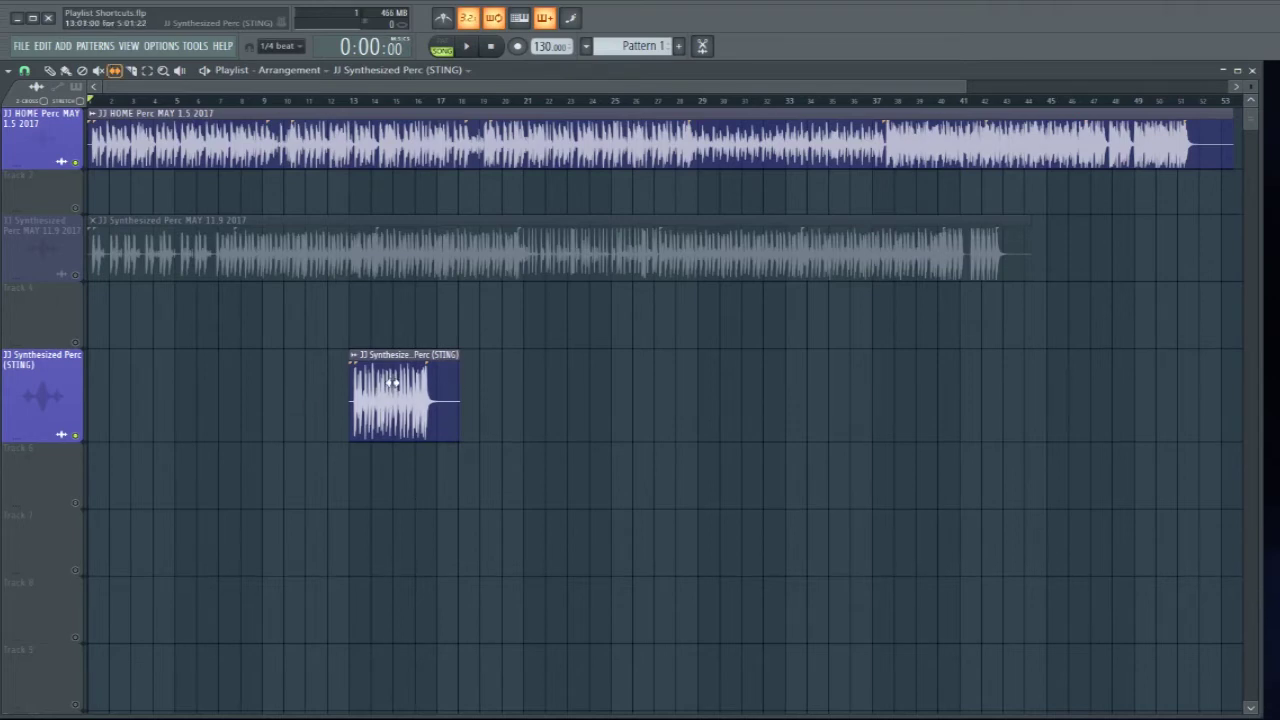
pyautogui.moveTo(390, 388); pyautogui.dragTo(384, 395)
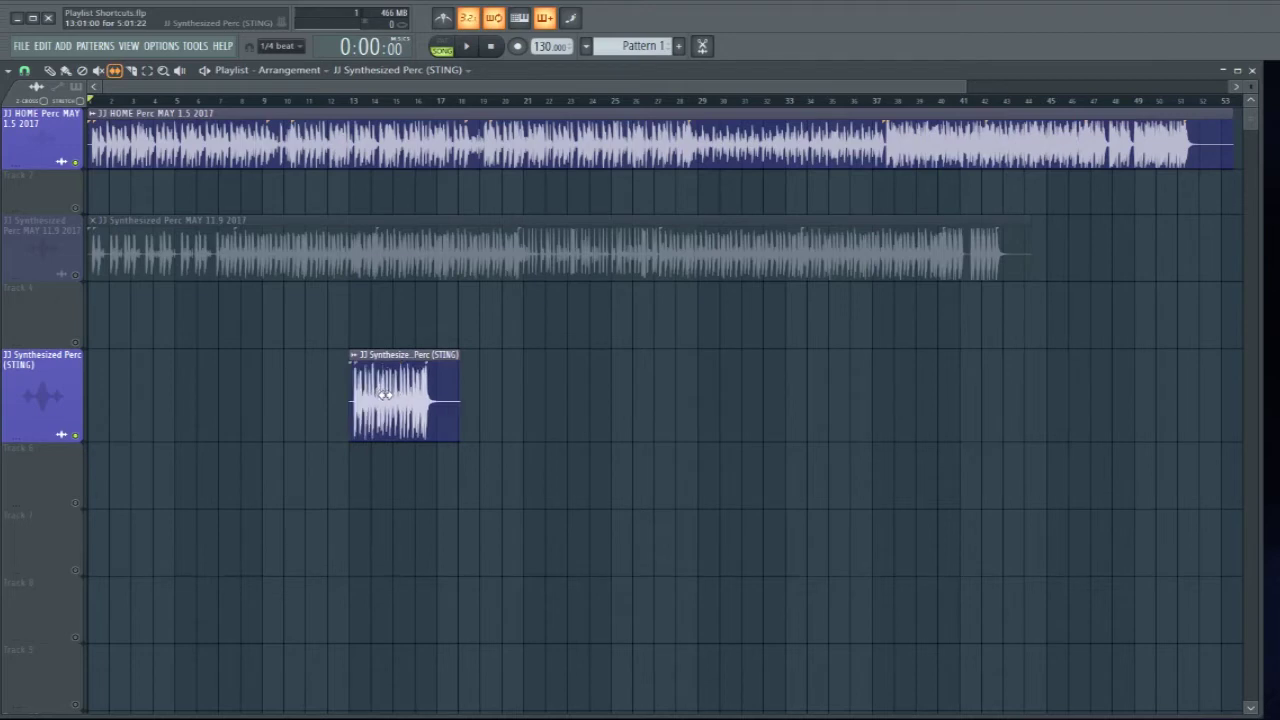
pyautogui.click(24, 71)
pyautogui.click(40, 87)
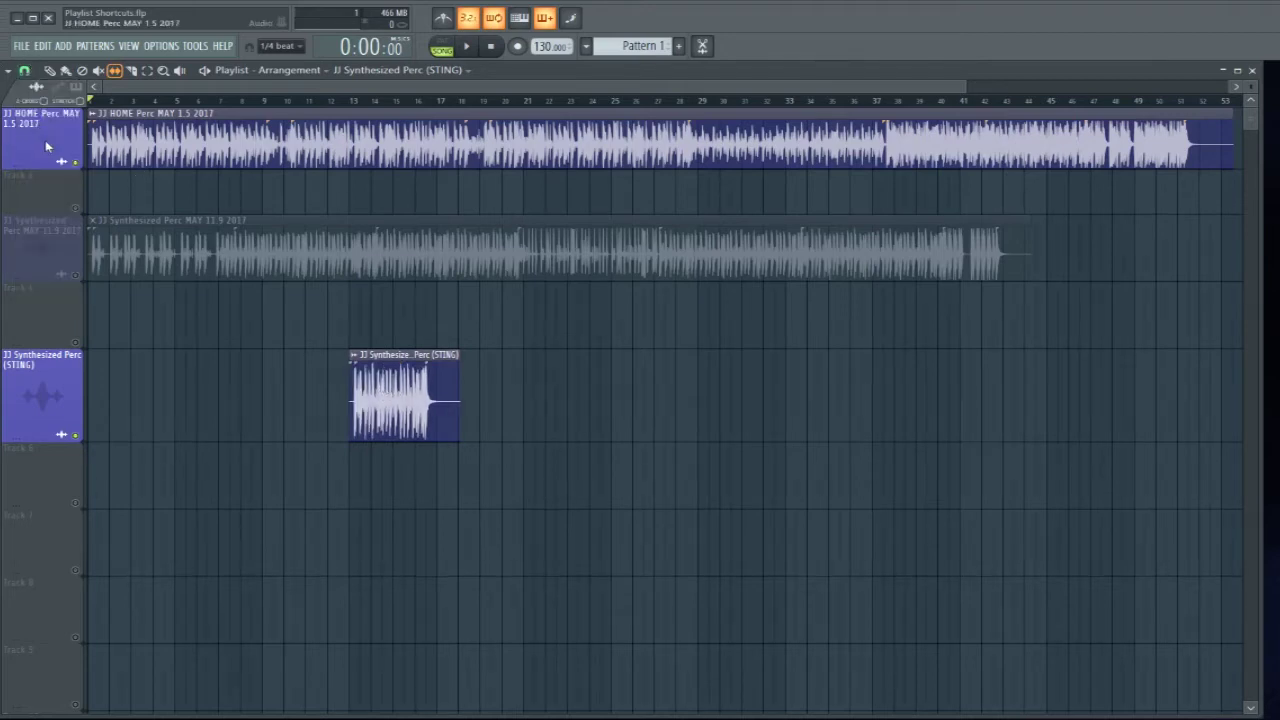
pyautogui.moveTo(372, 388)
pyautogui.mouseDown()
pyautogui.moveTo(345, 392)
pyautogui.moveTo(390, 391)
pyautogui.moveTo(323, 394)
pyautogui.moveTo(386, 391)
pyautogui.mouseUp()
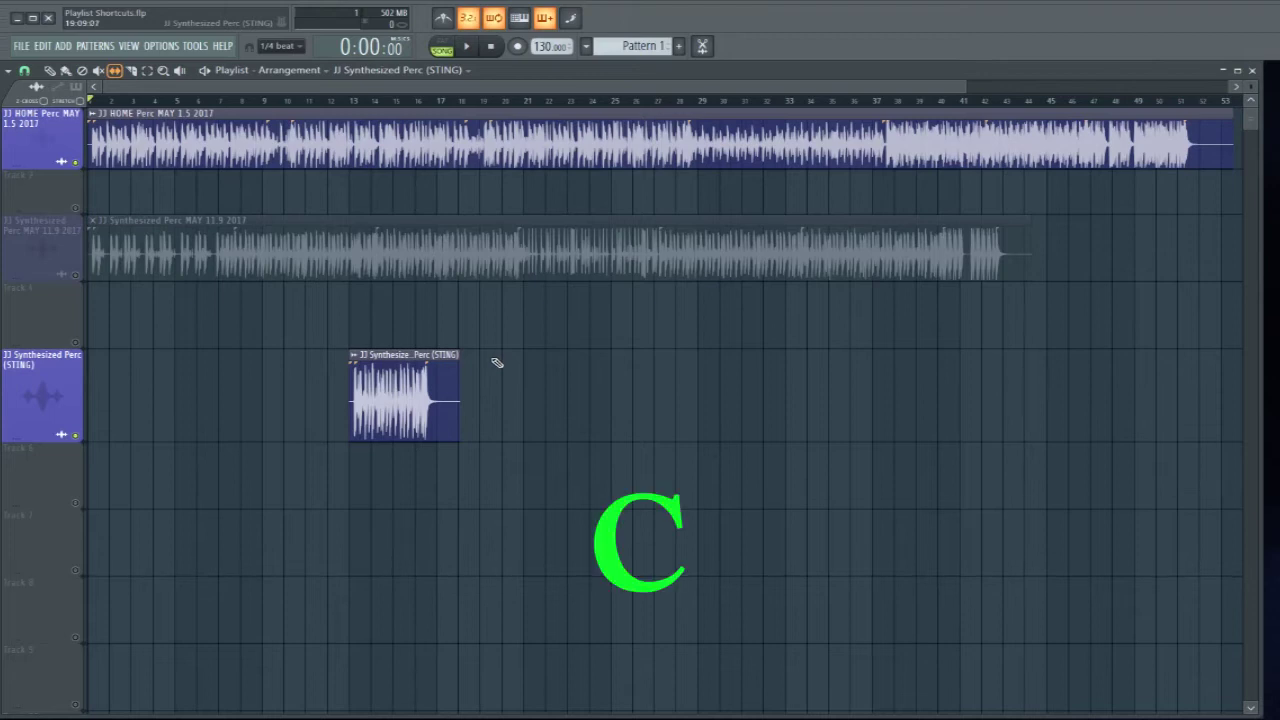
# Cut the STING clip at bar 16, then zoom in on it and back out with the Zoom tool.
pyautogui.press('c')
pyautogui.moveTo(418, 450); pyautogui.dragTo(418, 348)
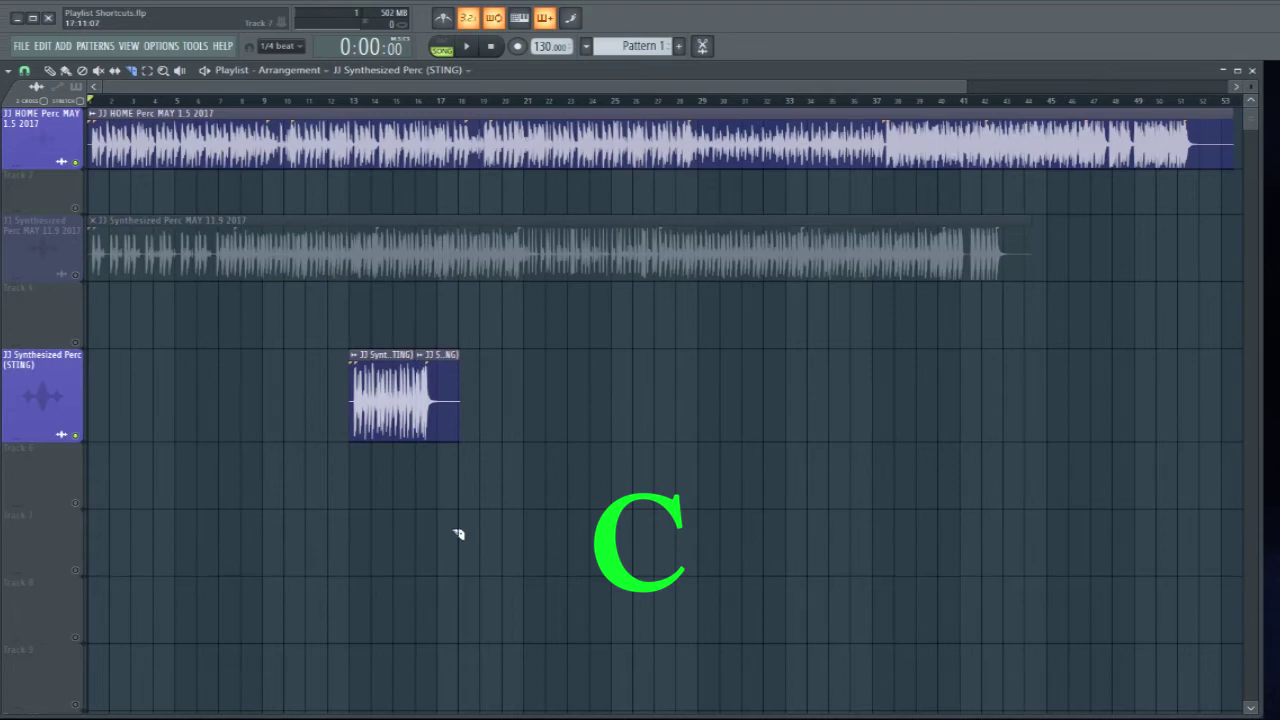
pyautogui.press('z')
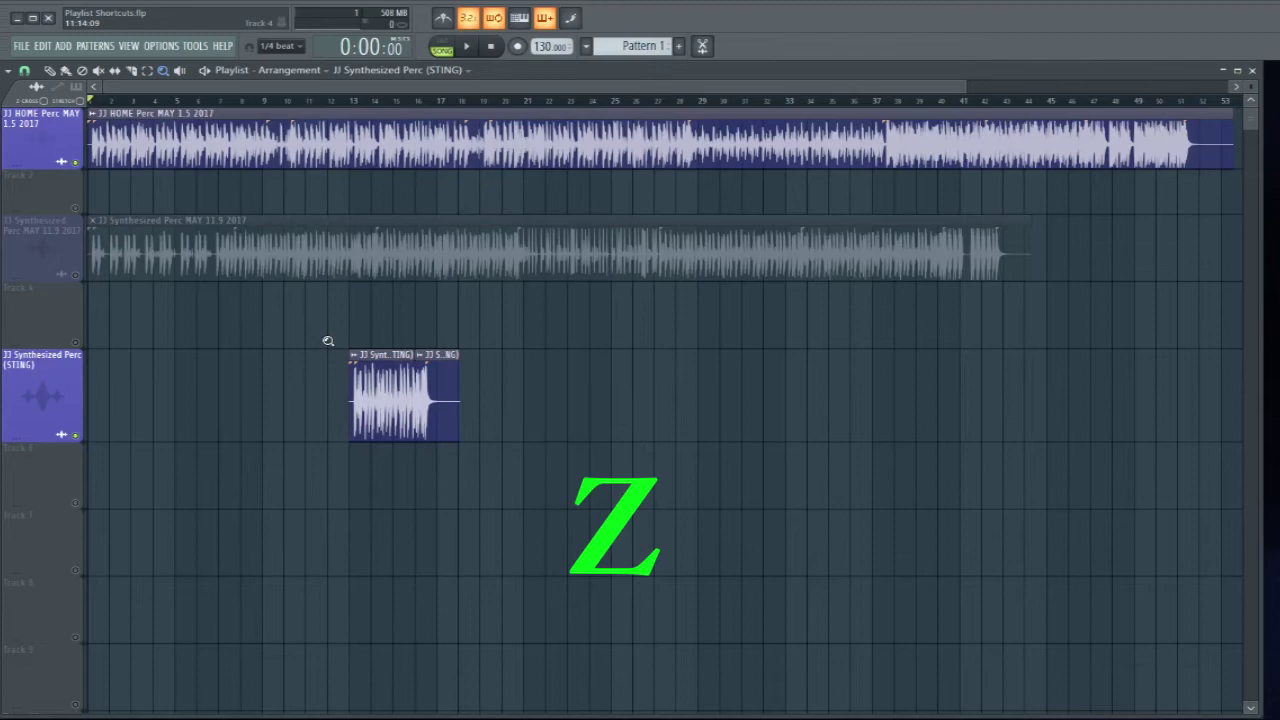
pyautogui.moveTo(328, 341); pyautogui.dragTo(532, 453)
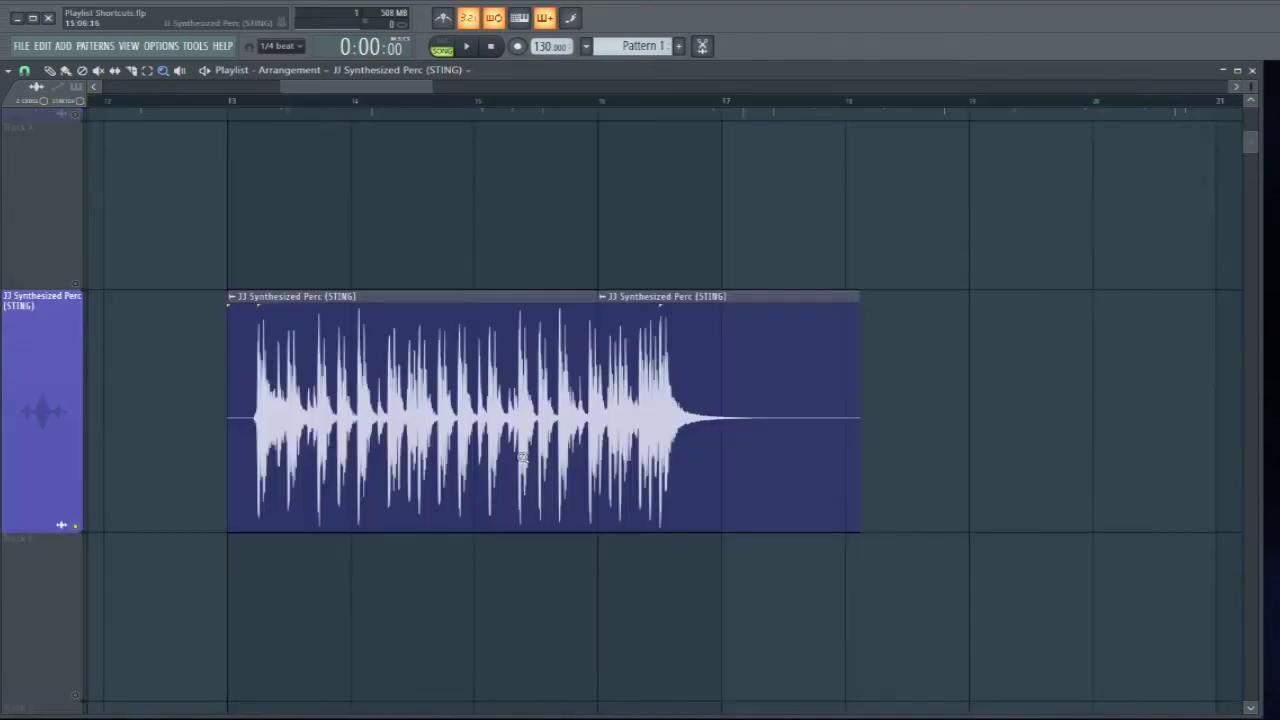
pyautogui.rightClick(532, 453)
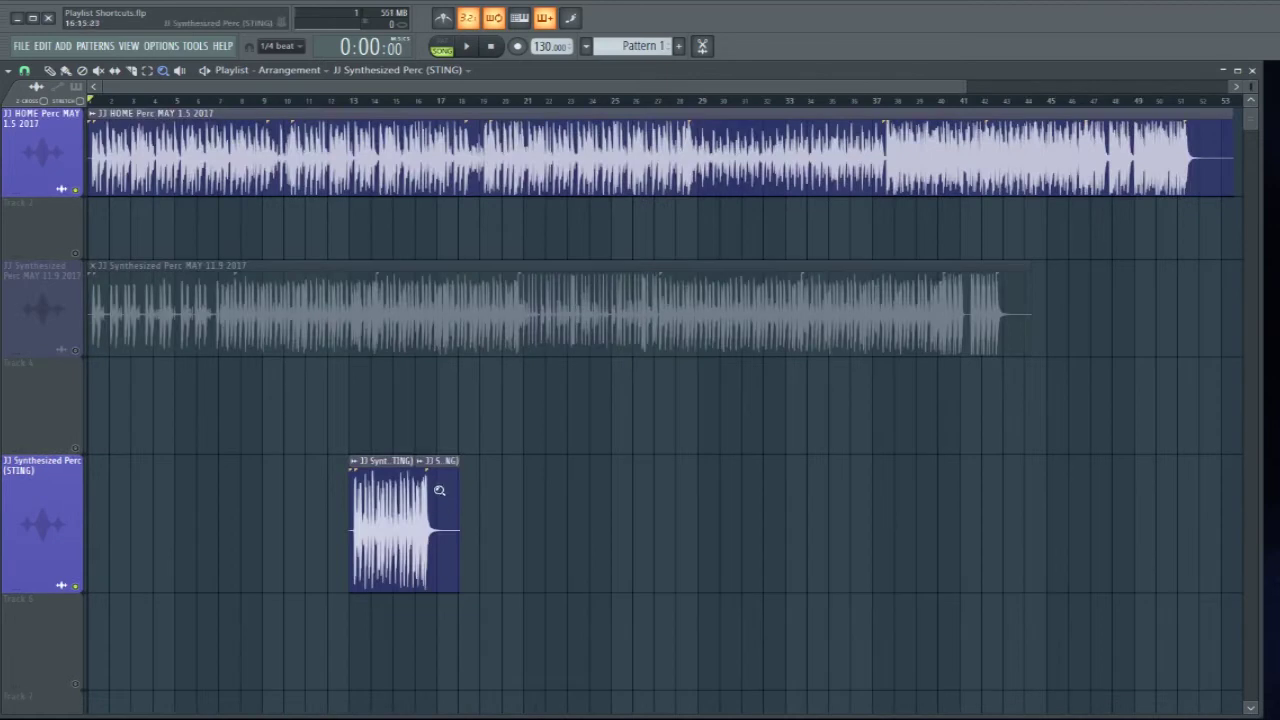
# Zoom in on the STING clip's tail and back out to all three tracks, twice.
pyautogui.moveTo(420, 400); pyautogui.dragTo(566, 635)
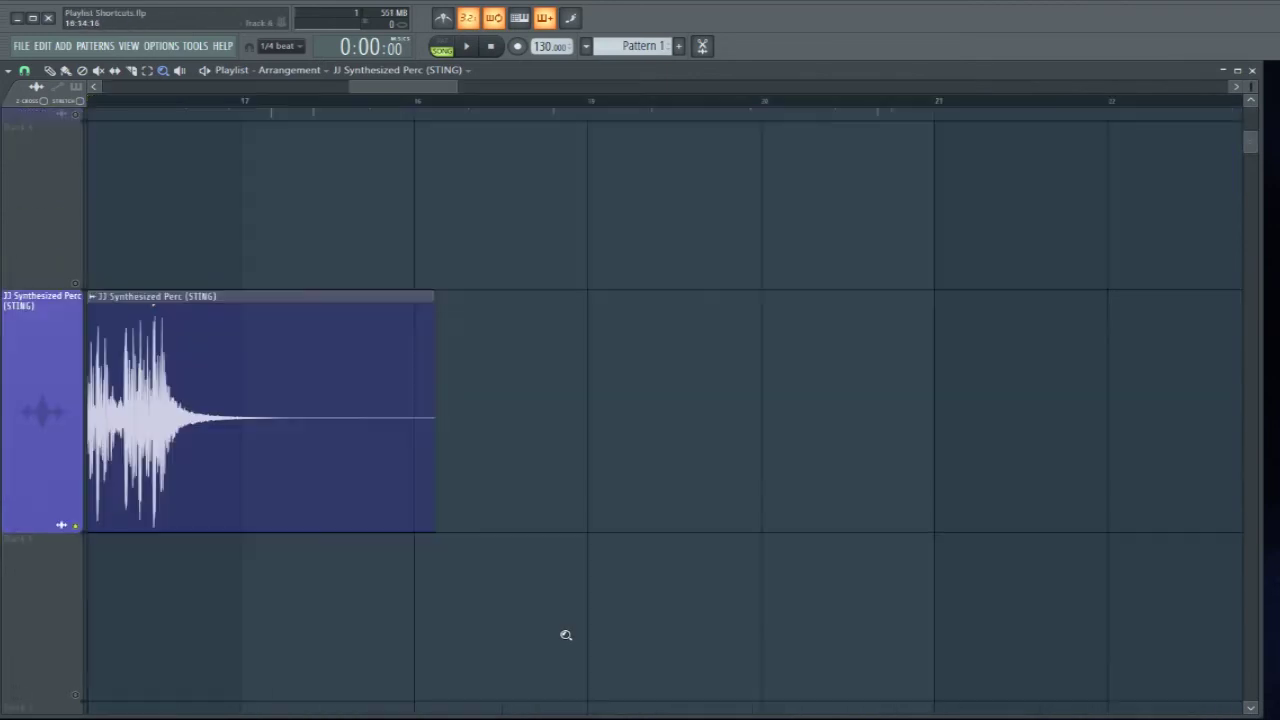
pyautogui.click(461, 533)
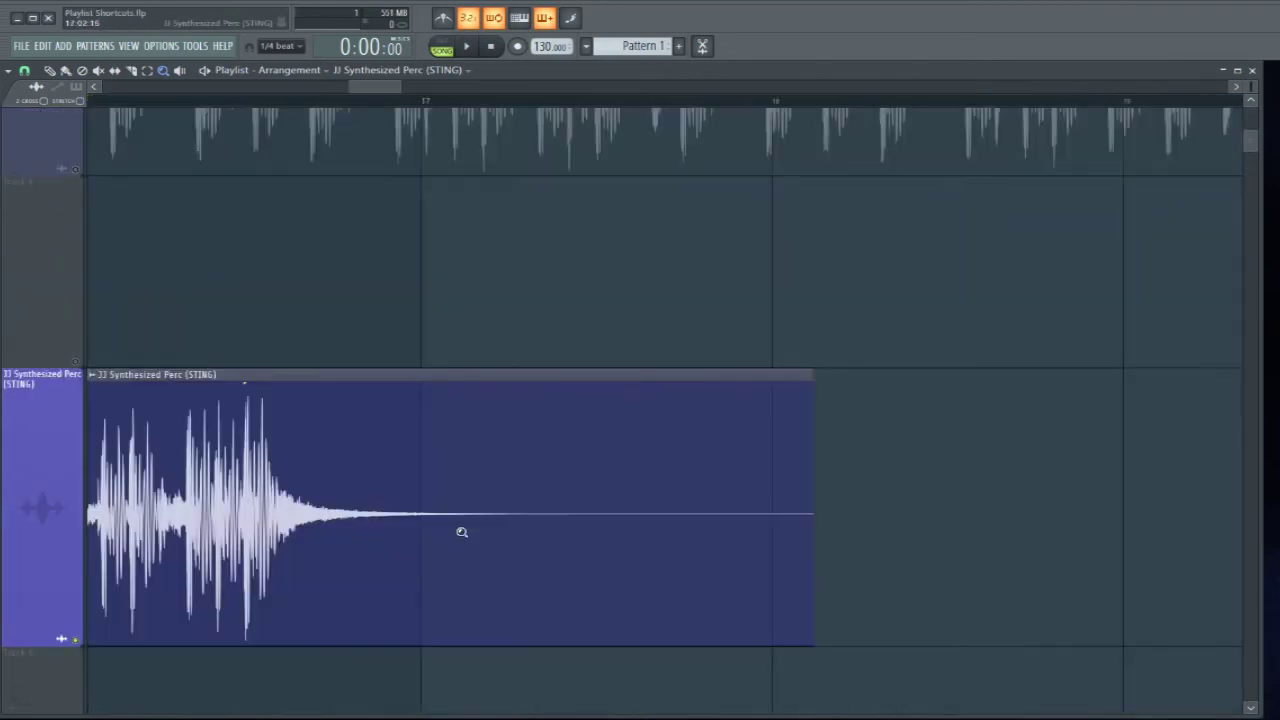
pyautogui.rightClick(434, 473)
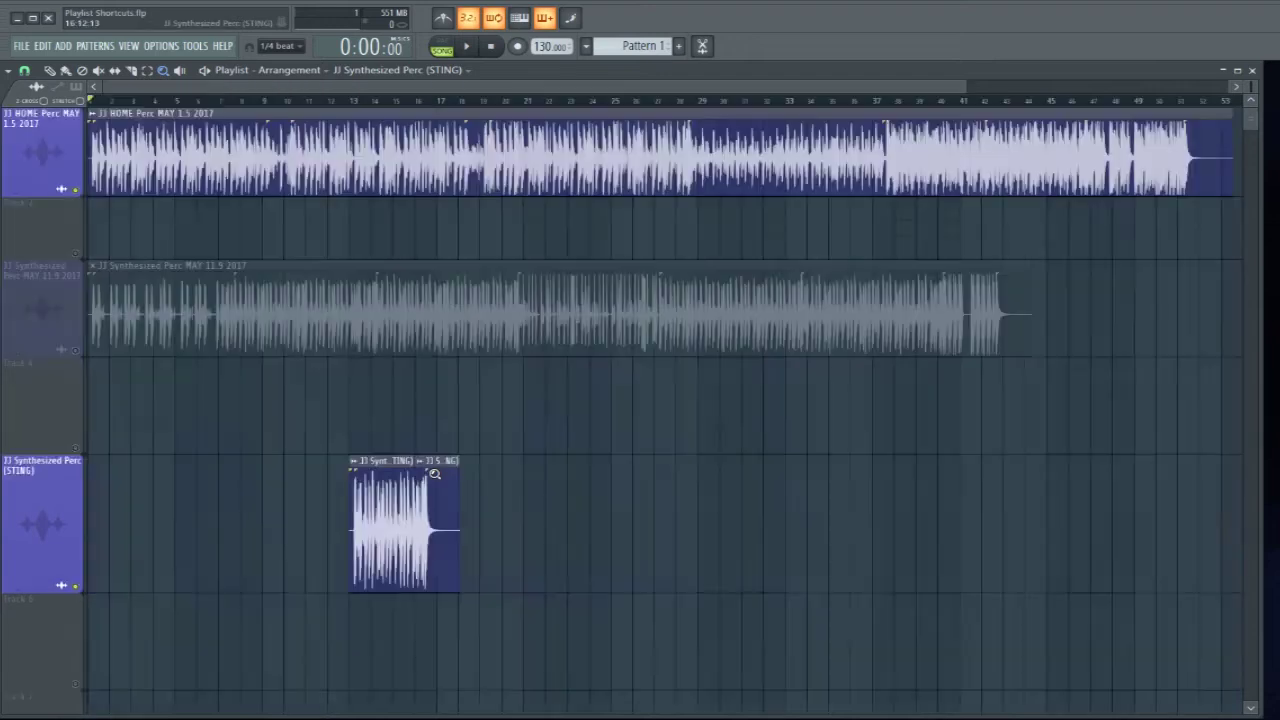
pyautogui.moveTo(280, 530); pyautogui.dragTo(559, 543)
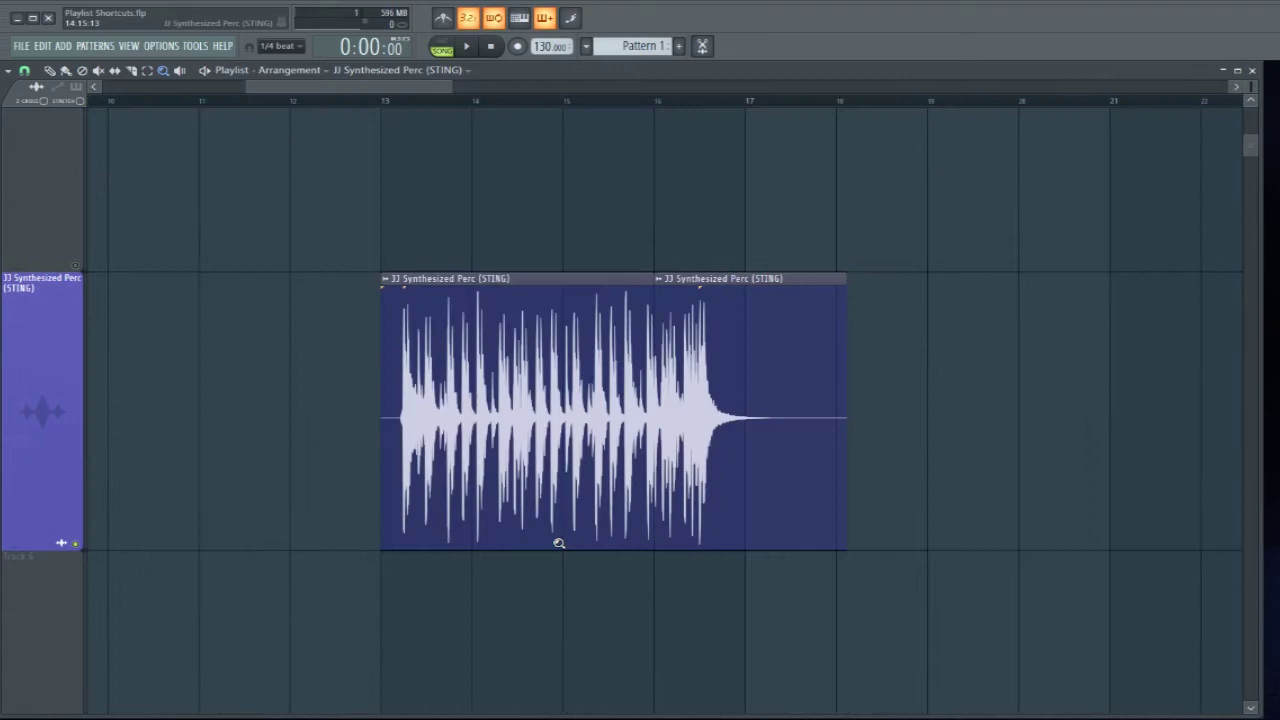
pyautogui.rightClick(548, 382)
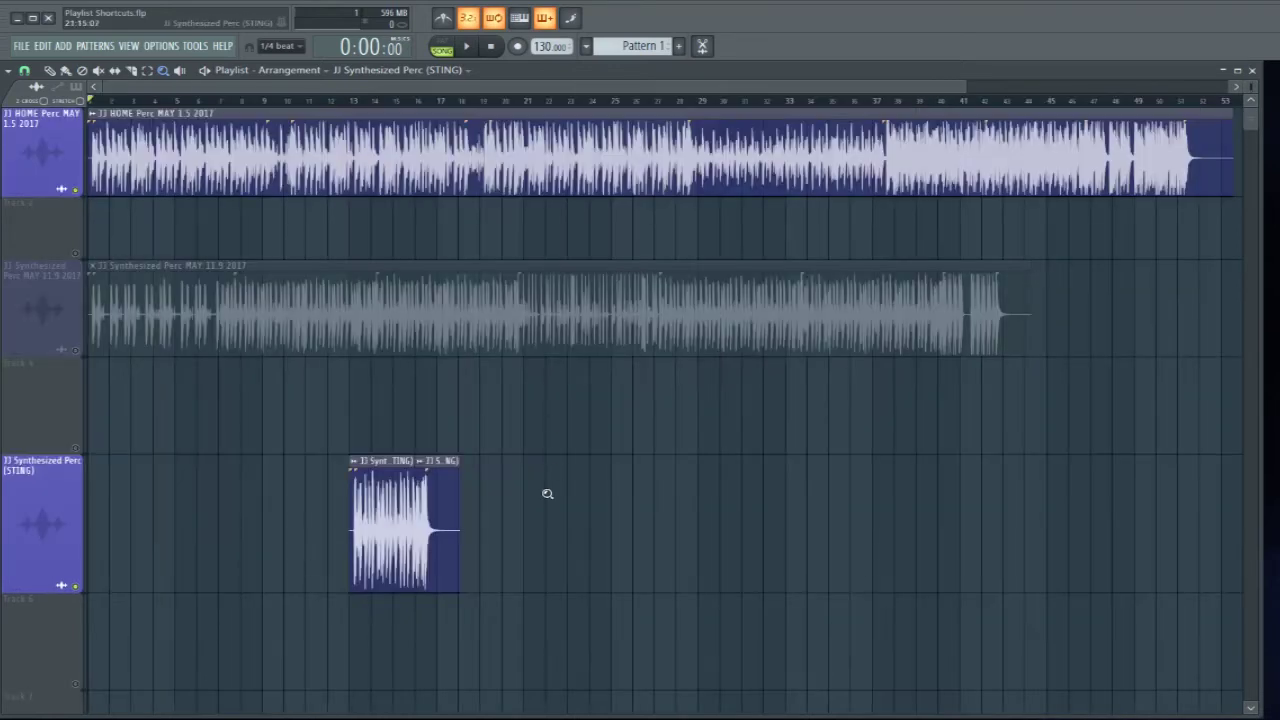
# Unmute MAY 11.9 with Ctrl+Z, then use the Playback tool to audition from bar 15 and two MAY 11.9 points.
pyautogui.hotkey('ctrl', 'z')
pyautogui.press('y')
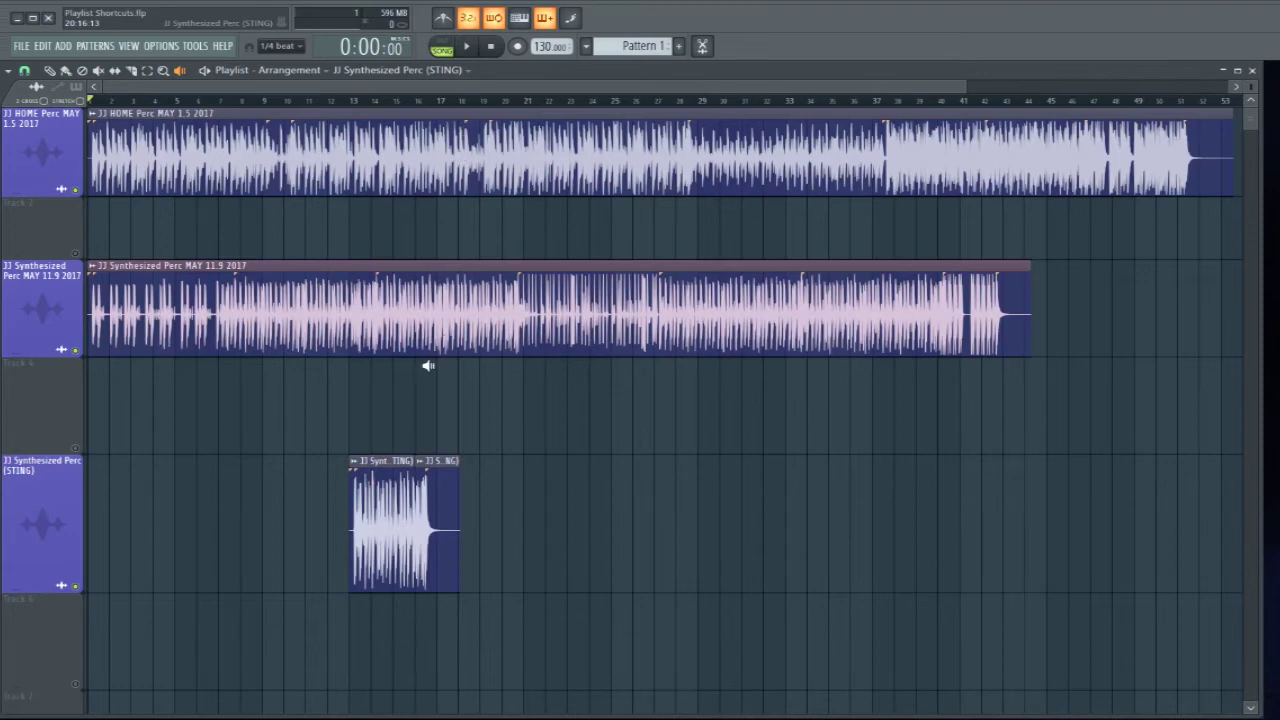
pyautogui.moveTo(380, 497); pyautogui.dragTo(352, 489)
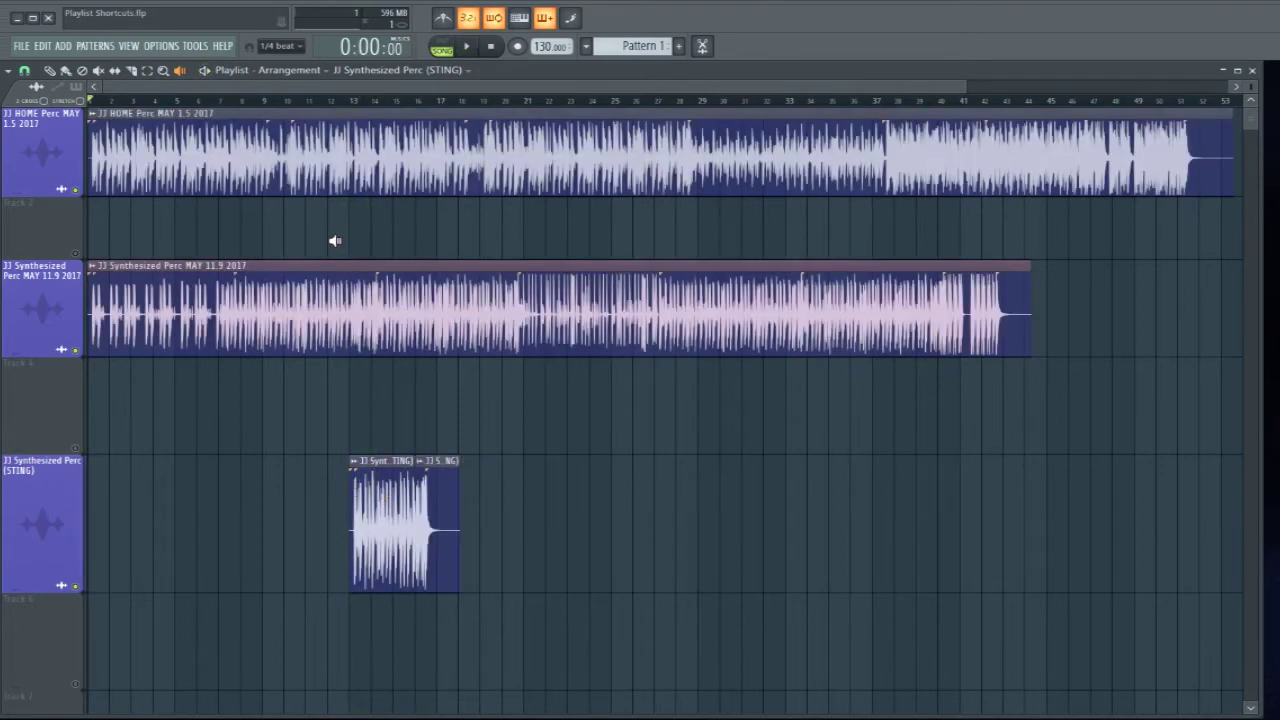
pyautogui.moveTo(277, 289); pyautogui.dragTo(277, 289)
pyautogui.moveTo(641, 286); pyautogui.dragTo(641, 286)
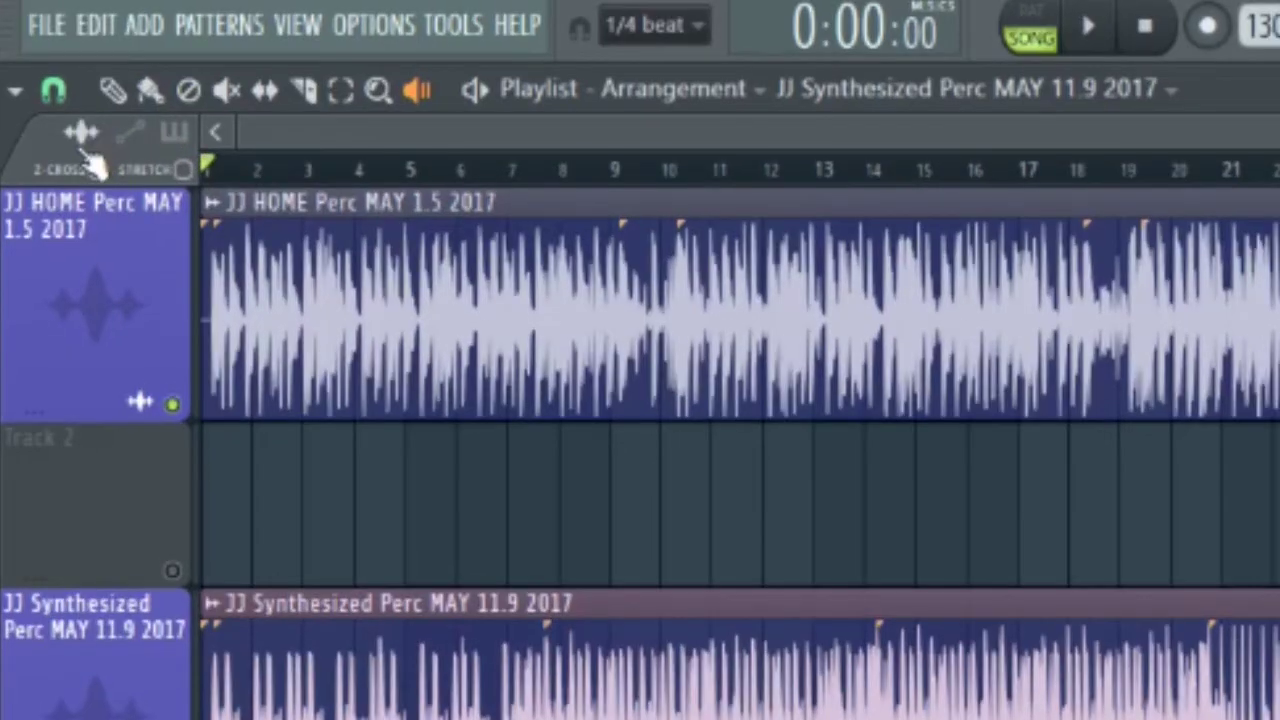
# Browse the step/slide, pattern track, and crossfade/stretch option pages of the playlist.
pyautogui.click(136, 136)
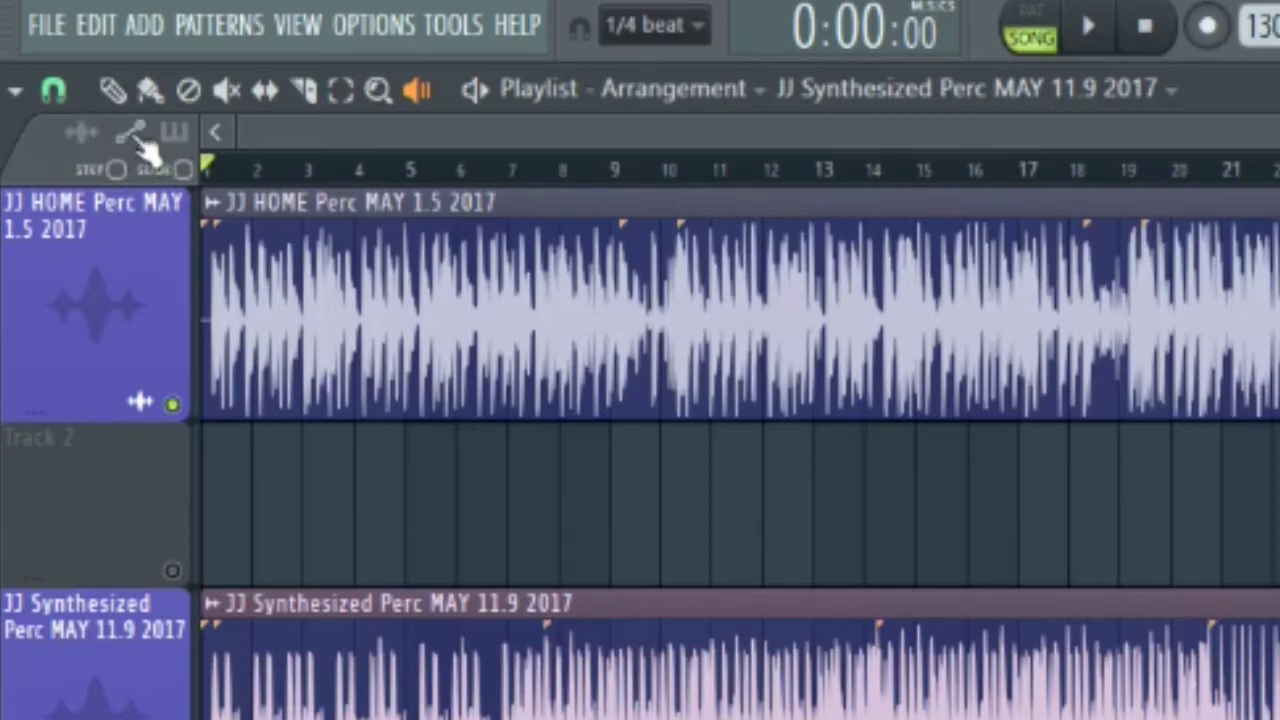
pyautogui.click(175, 133)
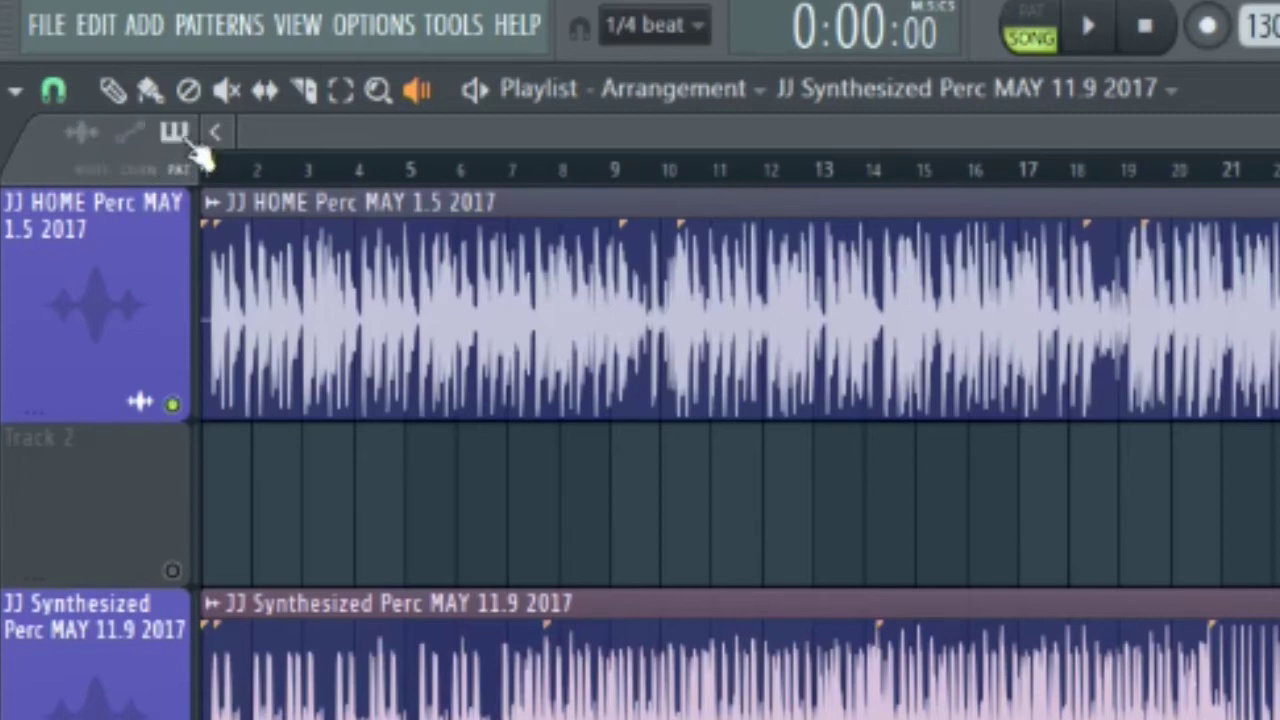
pyautogui.click(82, 131)
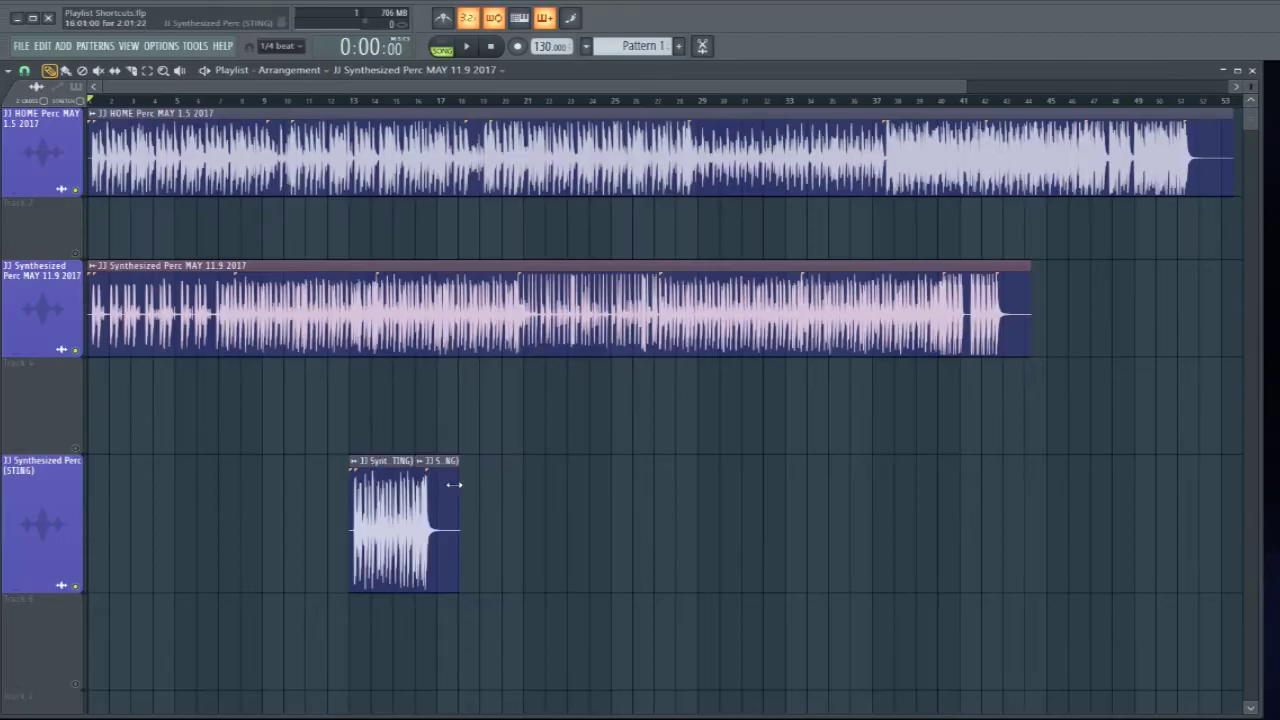
# Drag the STING clip's end longer and back, then turn on stretch mode with Shift+M.
pyautogui.moveTo(460, 484)
pyautogui.mouseDown()
pyautogui.moveTo(566, 481)
pyautogui.moveTo(480, 483)
pyautogui.moveTo(569, 486)
pyautogui.moveTo(480, 497)
pyautogui.moveTo(580, 497)
pyautogui.moveTo(443, 494)
pyautogui.moveTo(526, 494)
pyautogui.moveTo(481, 496)
pyautogui.mouseUp()
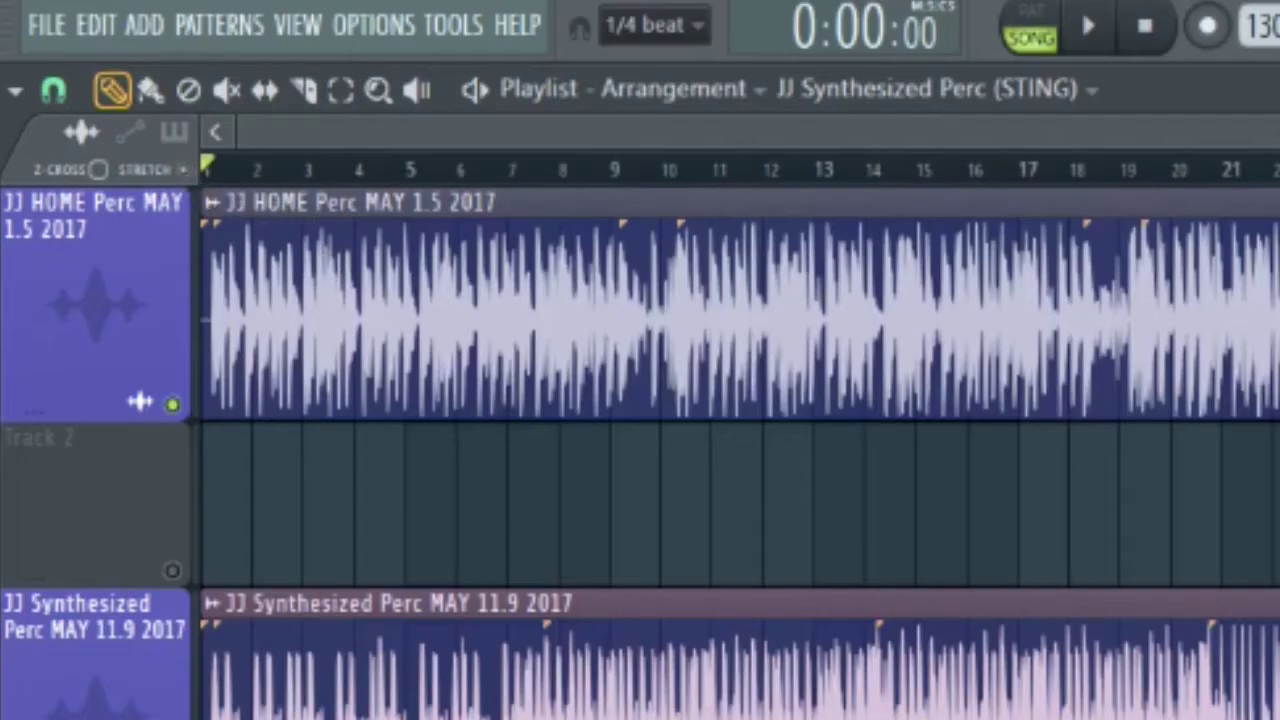
pyautogui.moveTo(481, 496)
pyautogui.mouseDown()
pyautogui.moveTo(537, 494)
pyautogui.moveTo(476, 491)
pyautogui.mouseUp()
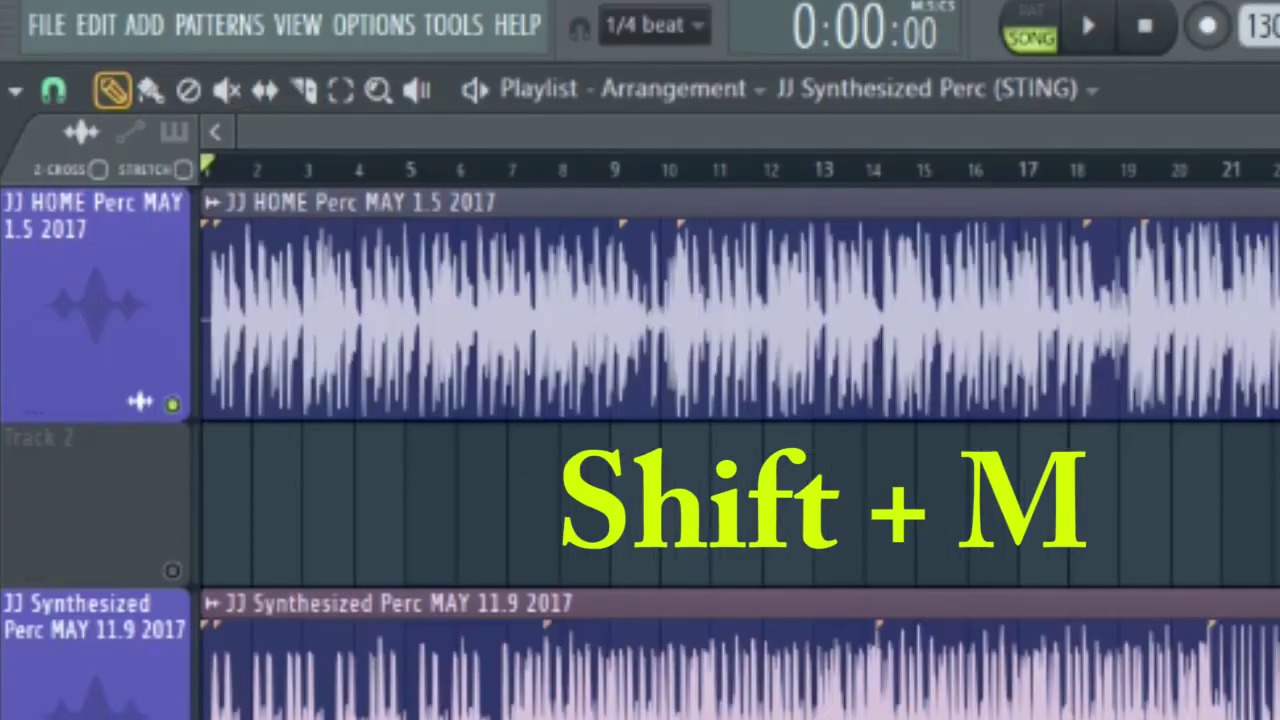
pyautogui.hotkey('shift', 'm')
pyautogui.hotkey('shift', 'm')
pyautogui.hotkey('shift', 'm')
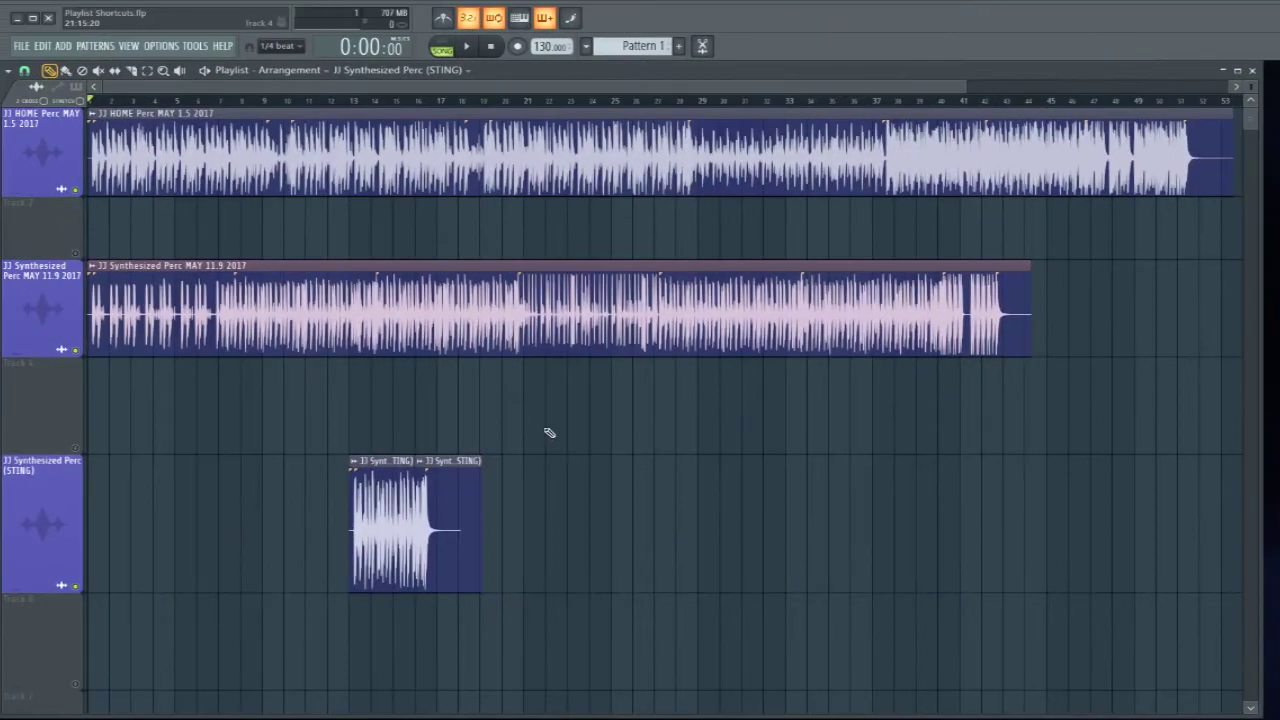
# Turn typing-keyboard-to-piano on, then cycle Paint, Draw, Paint and Delete tools with B, Shift+P, Shift+B, Shift+D.
pyautogui.click(520, 19)
pyautogui.press('b')
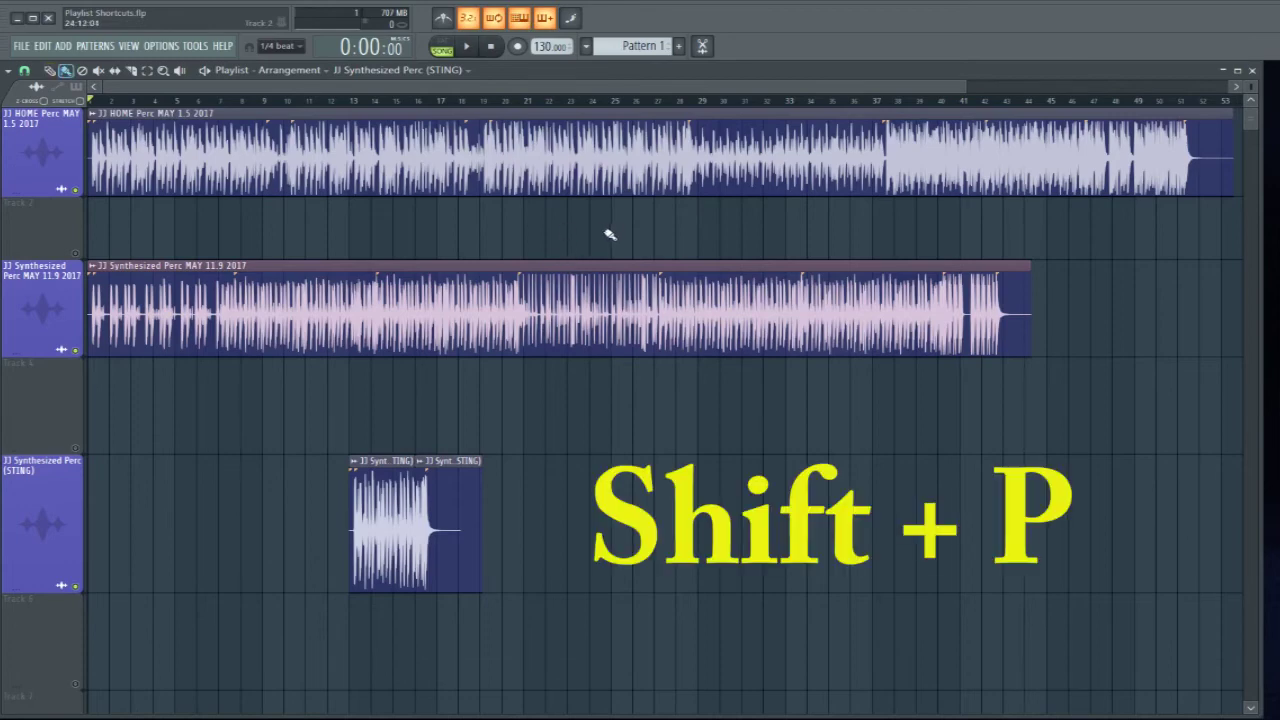
pyautogui.hotkey('shift', 'p')
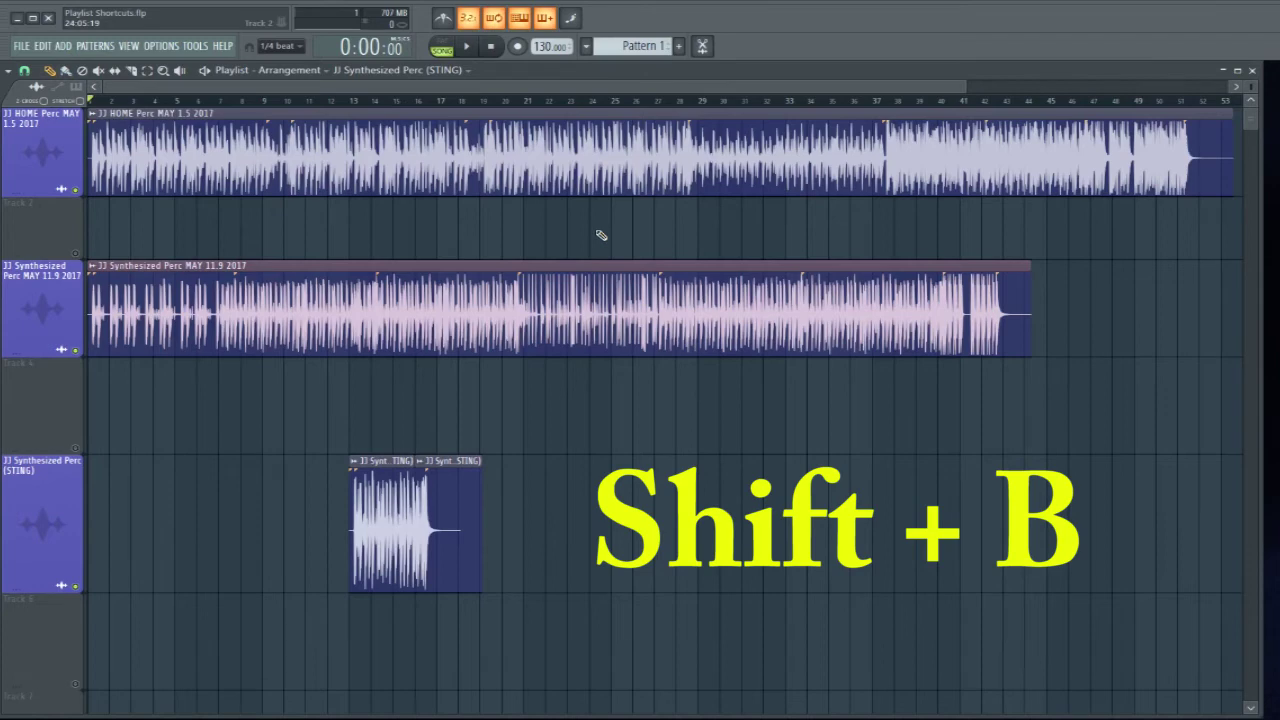
pyautogui.hotkey('shift', 'b')
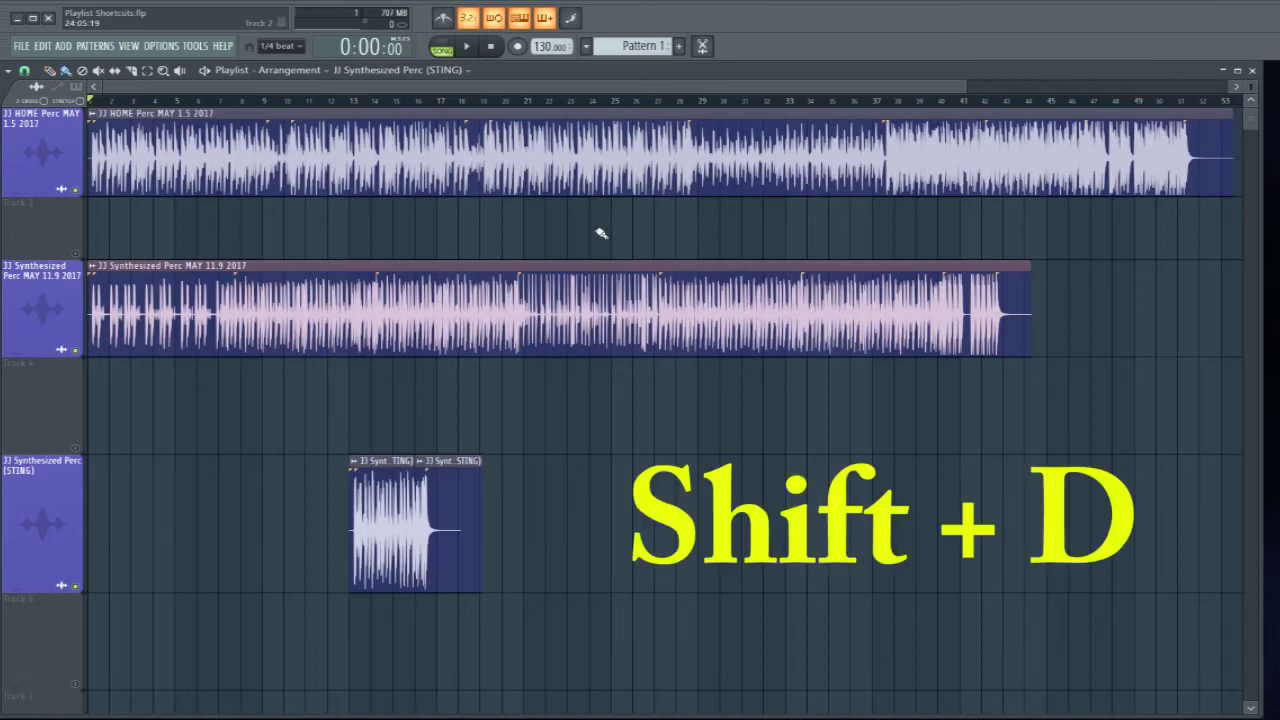
pyautogui.hotkey('shift', 'd')
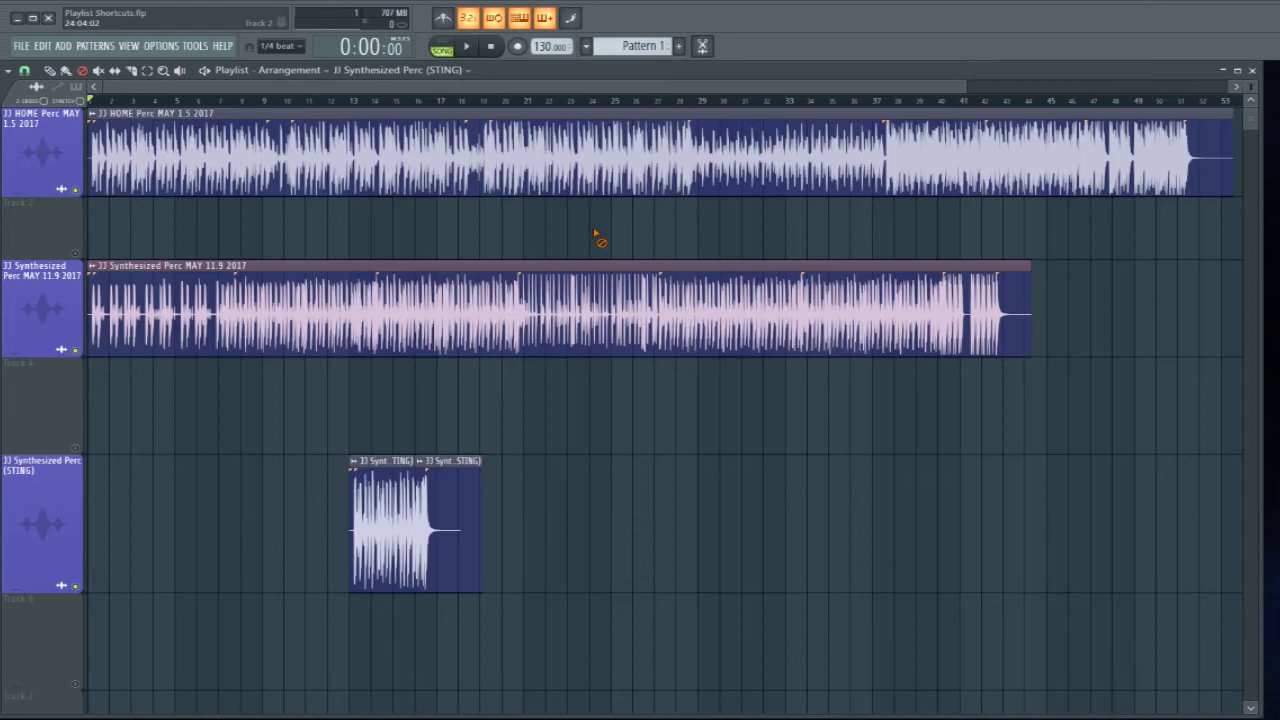
pyautogui.scroll(1, 596, 236)
pyautogui.scroll(-1, 596, 236)
pyautogui.scroll(1, 596, 236)
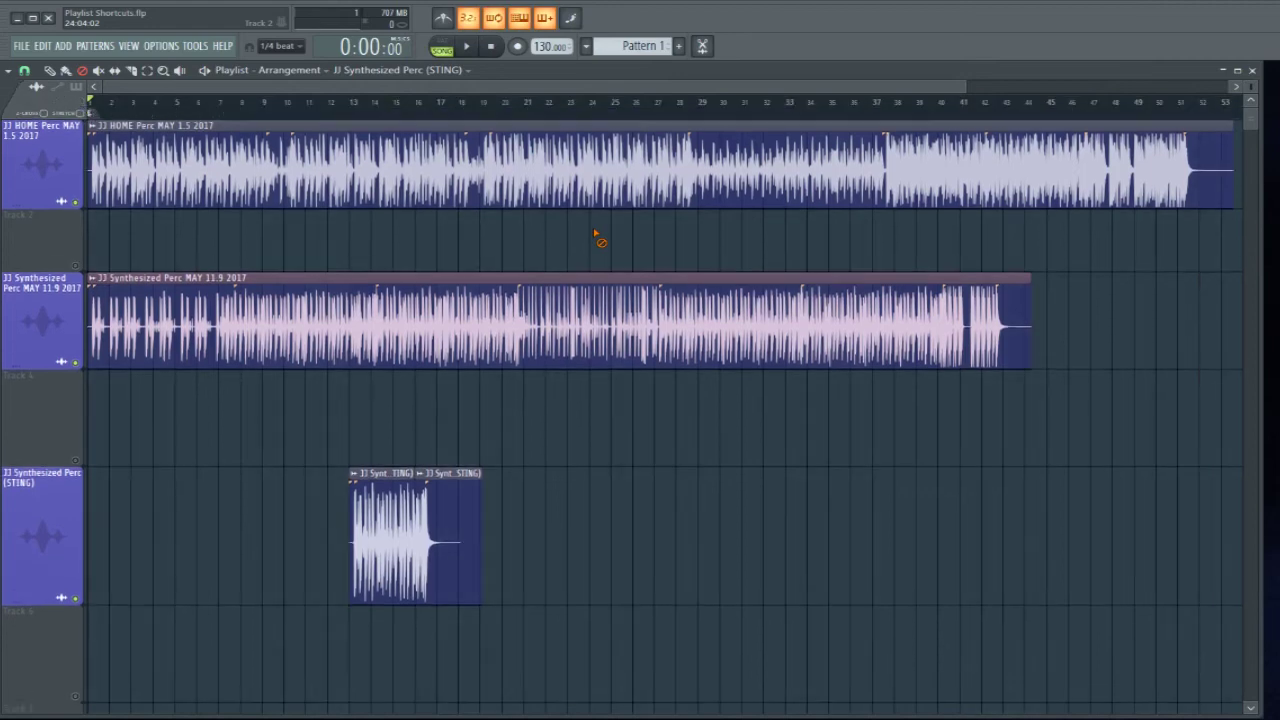
pyautogui.scroll(-1, 596, 236)
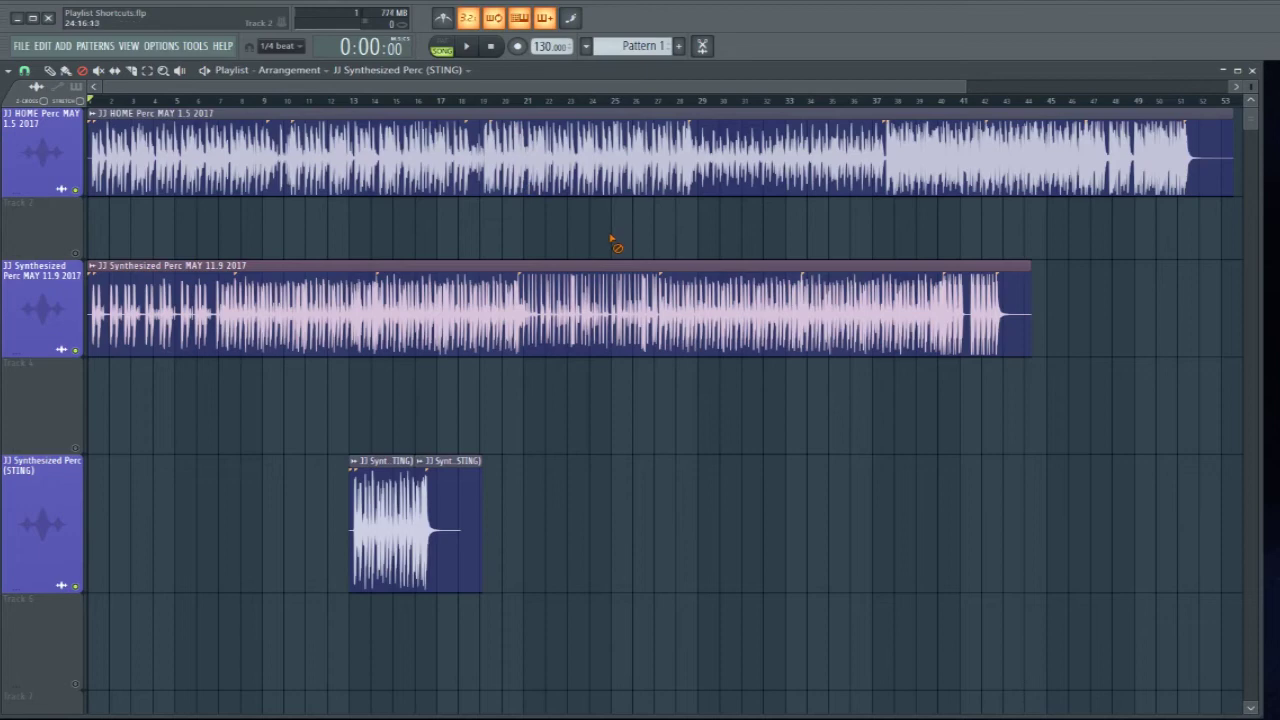
# Select the Draw tool and toggle the JJ HOME Perc clip's mute six times, ending unmuted.
pyautogui.click(50, 71)
pyautogui.keyDown('alt'); pyautogui.click(662, 158); pyautogui.keyUp('alt')
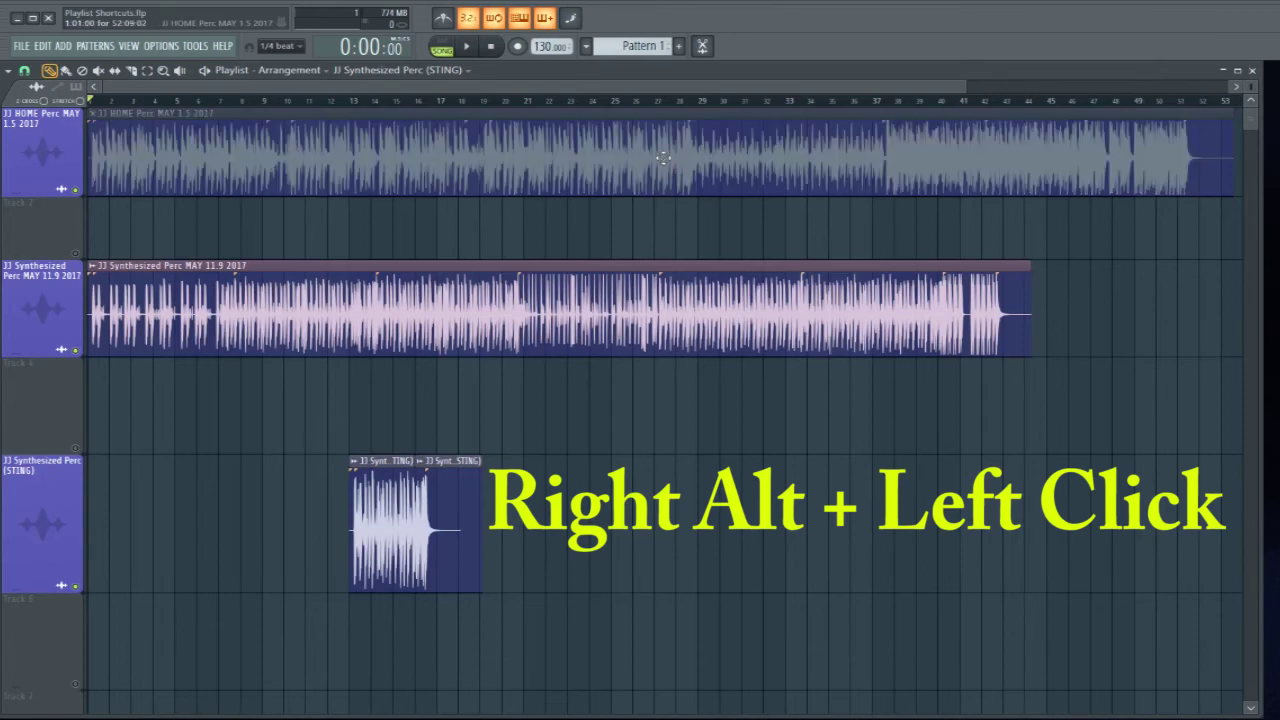
pyautogui.keyDown('alt'); pyautogui.click(662, 158); pyautogui.keyUp('alt')
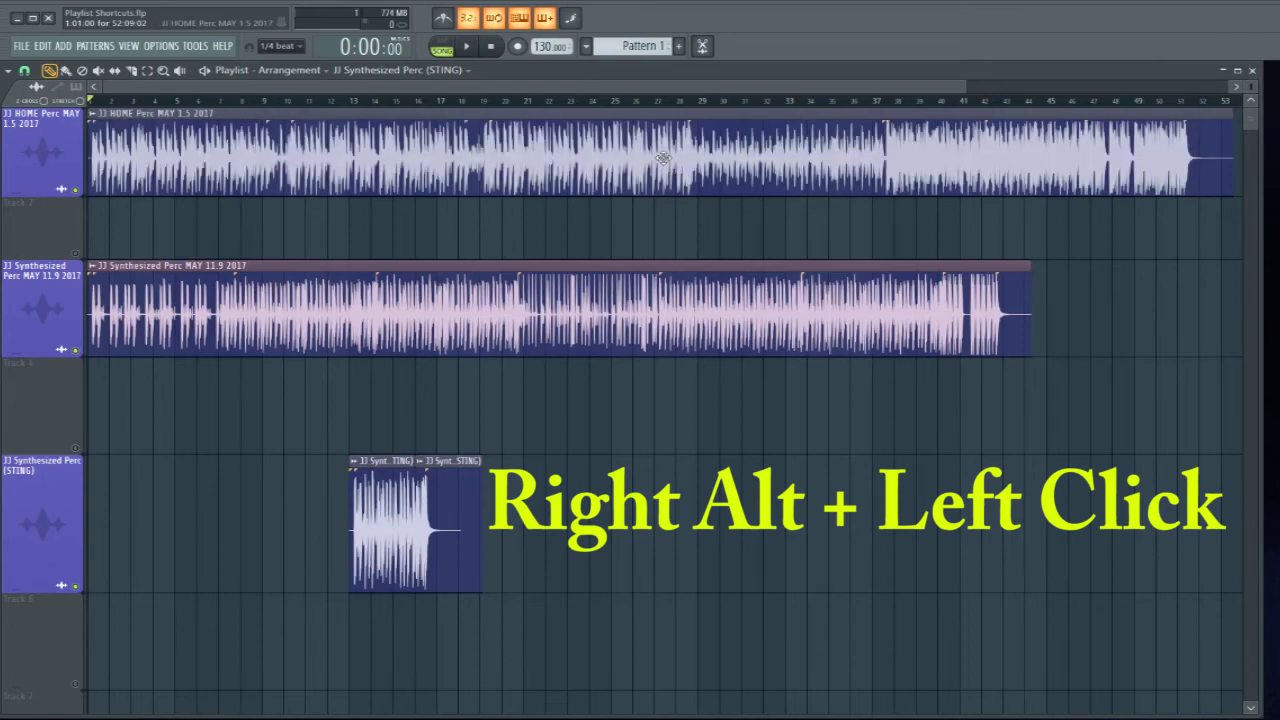
pyautogui.keyDown('alt'); pyautogui.click(662, 158); pyautogui.keyUp('alt')
pyautogui.keyDown('alt'); pyautogui.click(662, 158); pyautogui.keyUp('alt')
pyautogui.keyDown('alt'); pyautogui.click(665, 165); pyautogui.keyUp('alt')
pyautogui.keyDown('alt'); pyautogui.click(665, 165); pyautogui.keyUp('alt')
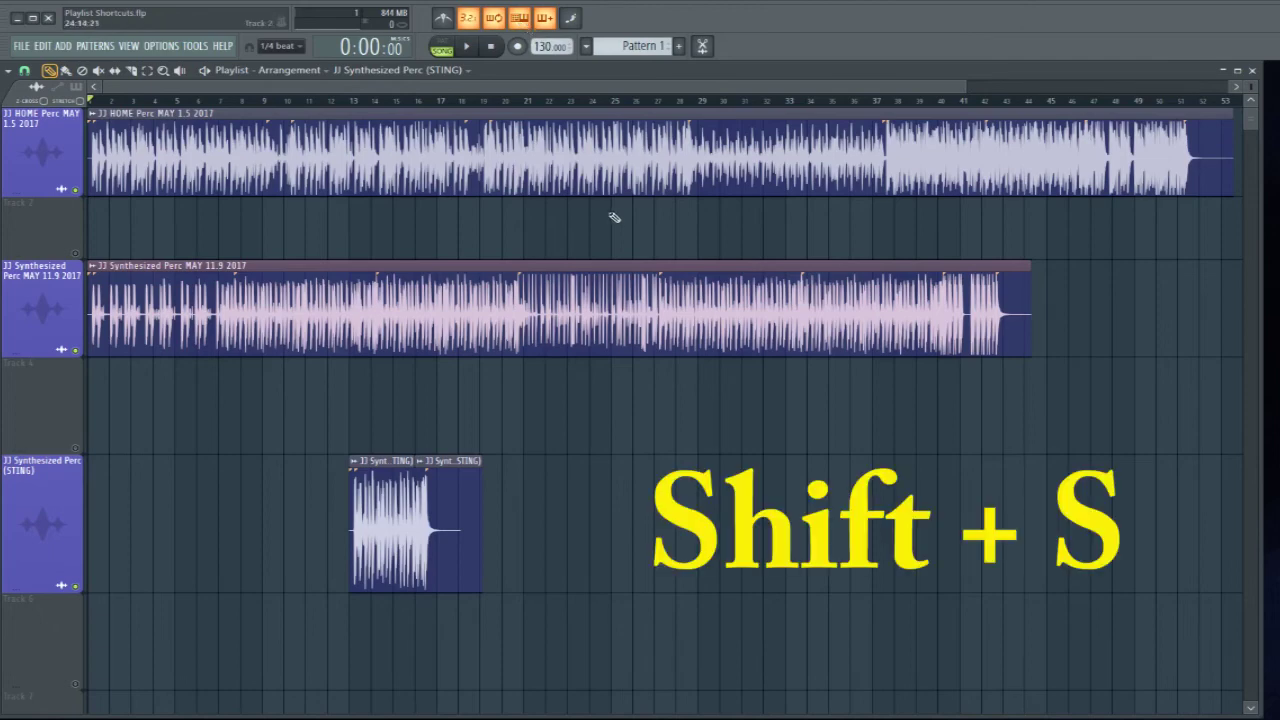
# Choose the Slip tool and slide the audio inside the Synthesized Perc MAY 11.9 clip.
pyautogui.hotkey('shift', 's')
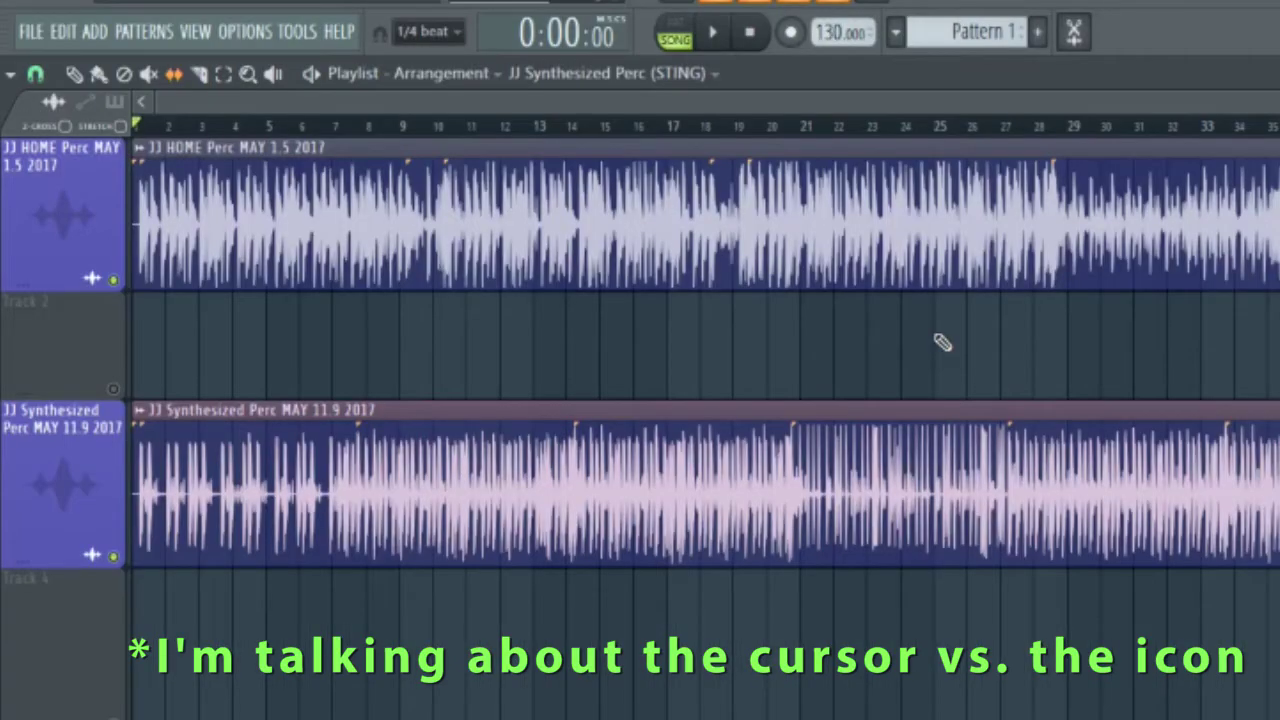
pyautogui.press('p')
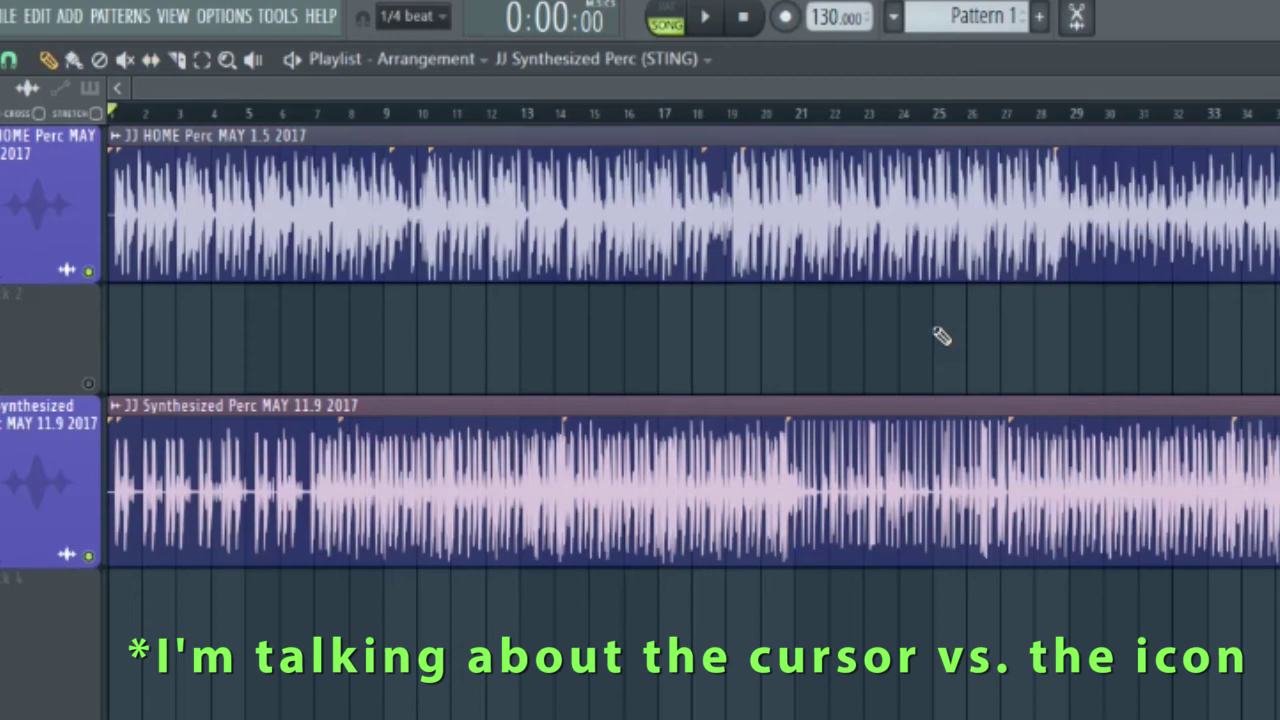
pyautogui.press('s')
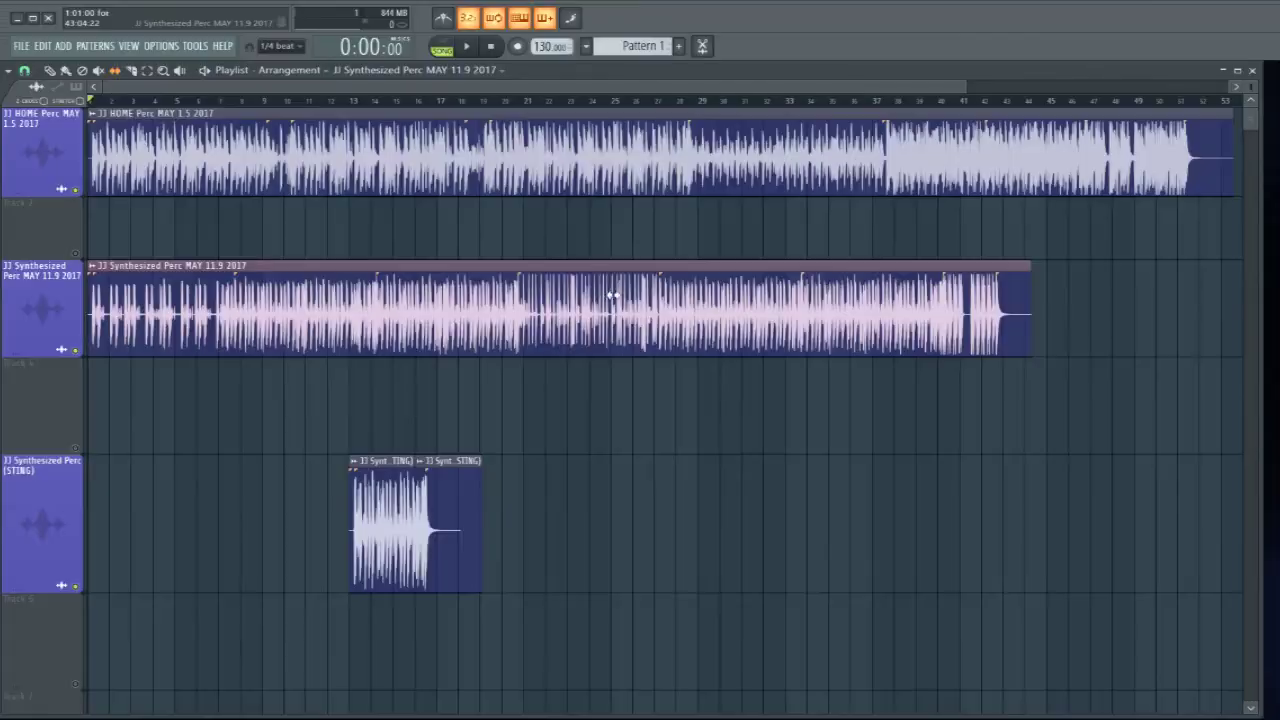
pyautogui.moveTo(920, 450); pyautogui.dragTo(966, 461)
pyautogui.moveTo(632, 297); pyautogui.dragTo(618, 275)
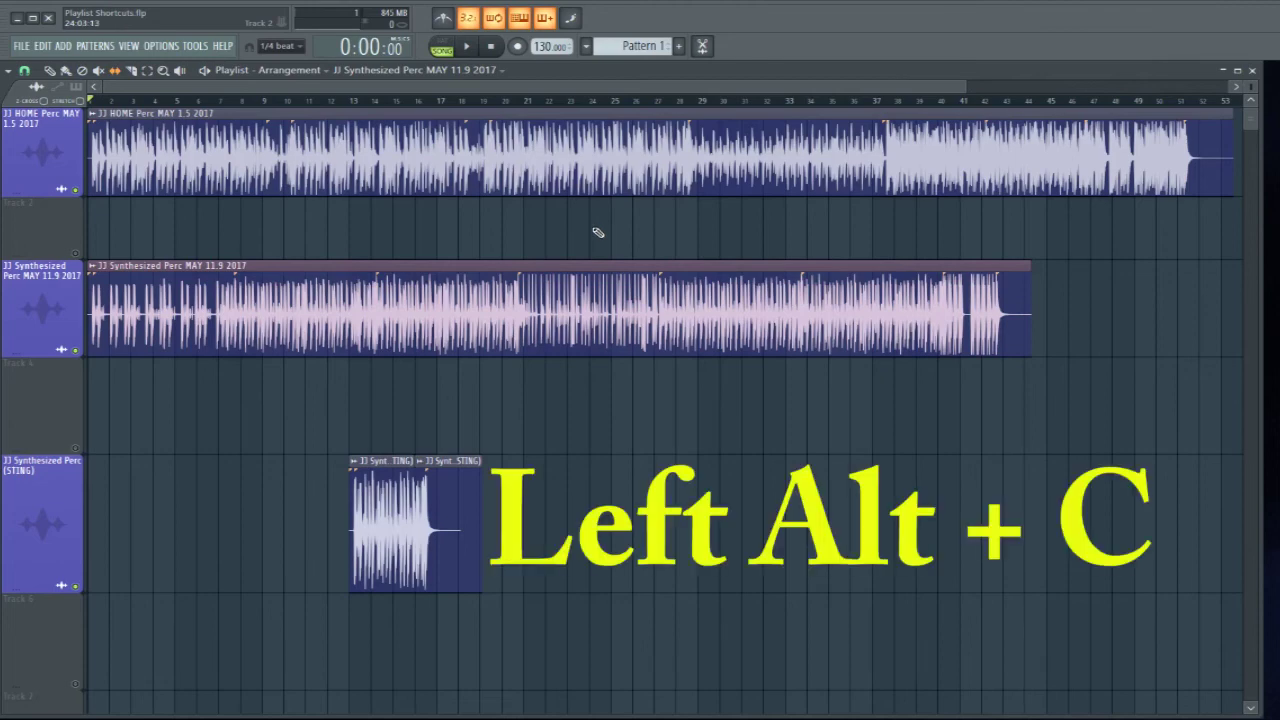
# Select the Slice tool, then with Draw active cut the JJ HOME Perc clip near bars 25 and 28.
pyautogui.hotkey('alt', 'c')
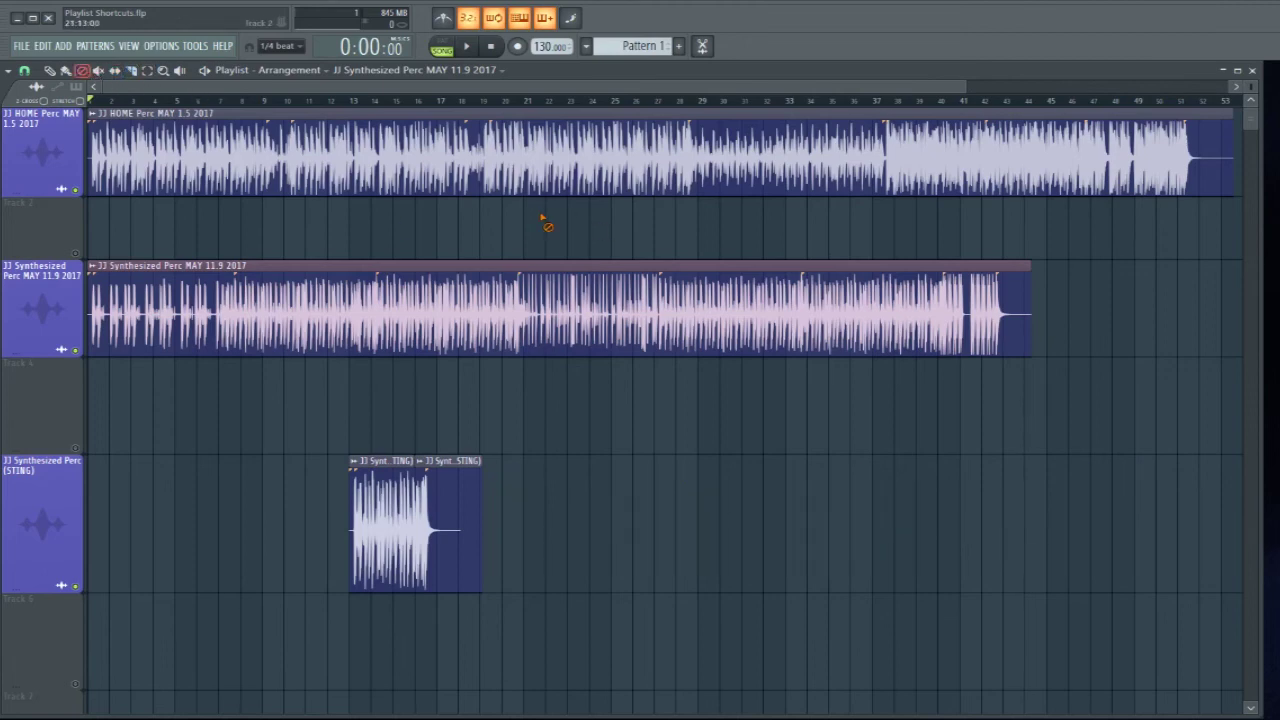
pyautogui.press('c')
pyautogui.click(50, 72)
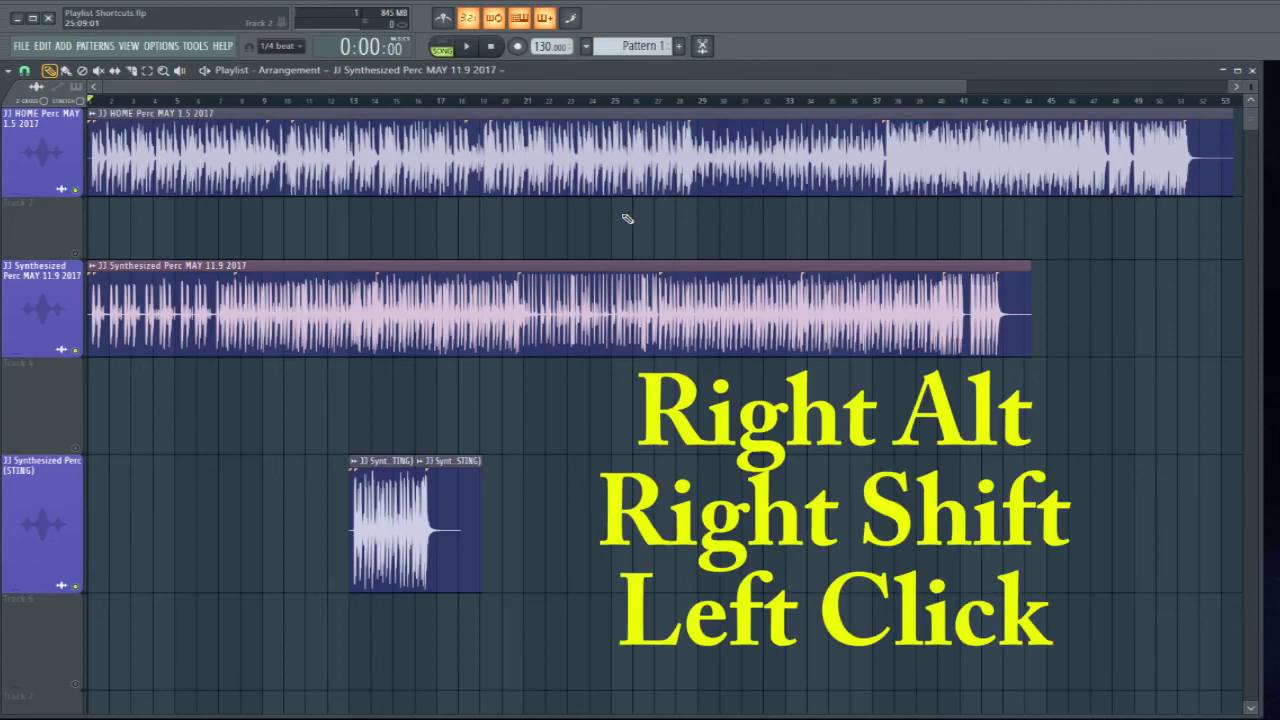
pyautogui.keyDown('alt'); pyautogui.keyDown('shift'); pyautogui.click(622, 215); pyautogui.keyUp('shift'); pyautogui.keyUp('alt')
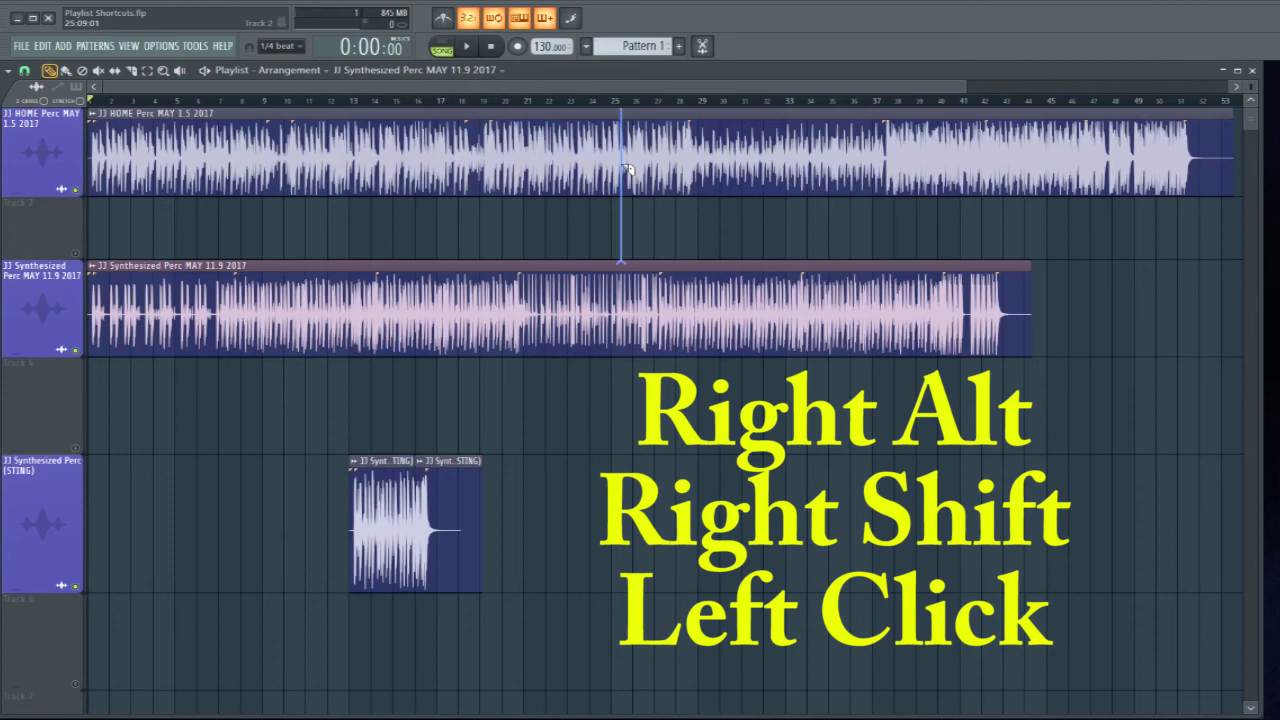
pyautogui.keyDown('alt'); pyautogui.keyDown('shift'); pyautogui.click(681, 231); pyautogui.keyUp('shift'); pyautogui.keyUp('alt')
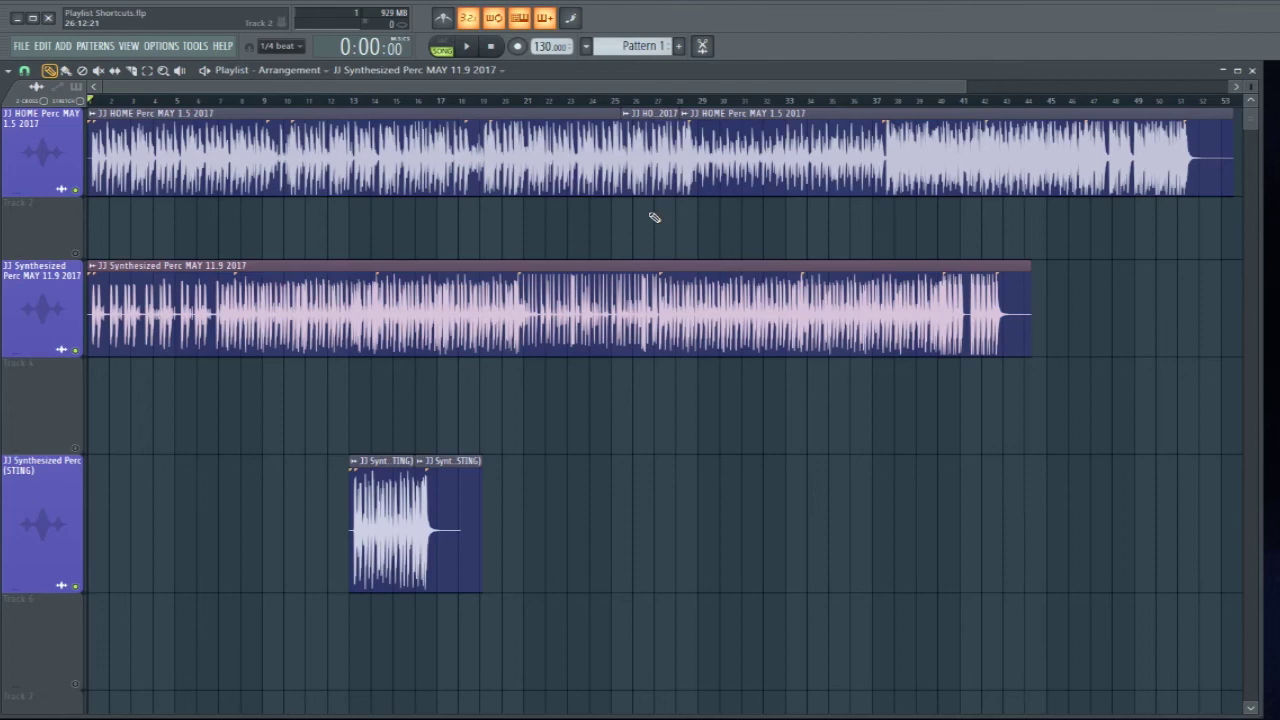
# With the Select tool, select the JJ Synthesized Perc clip plus the last JJ HOME Perc slice.
pyautogui.hotkey('shift', 'e')
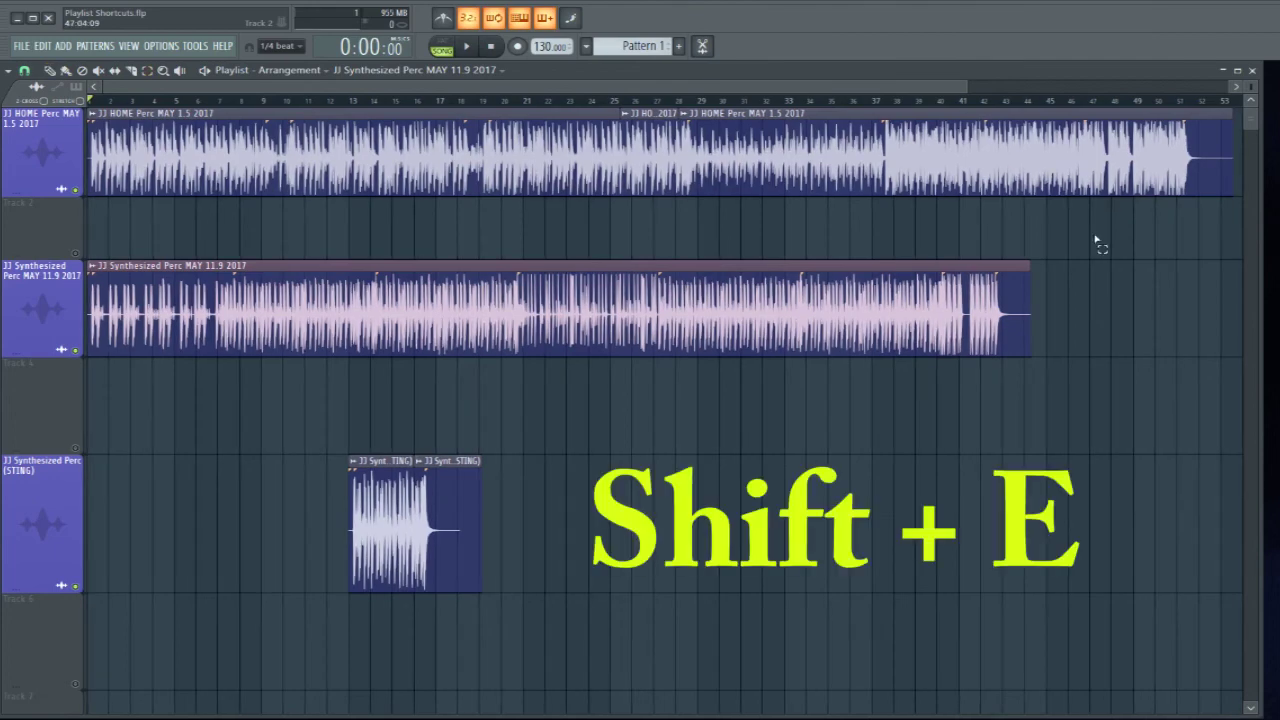
pyautogui.moveTo(1058, 197); pyautogui.dragTo(704, 356)
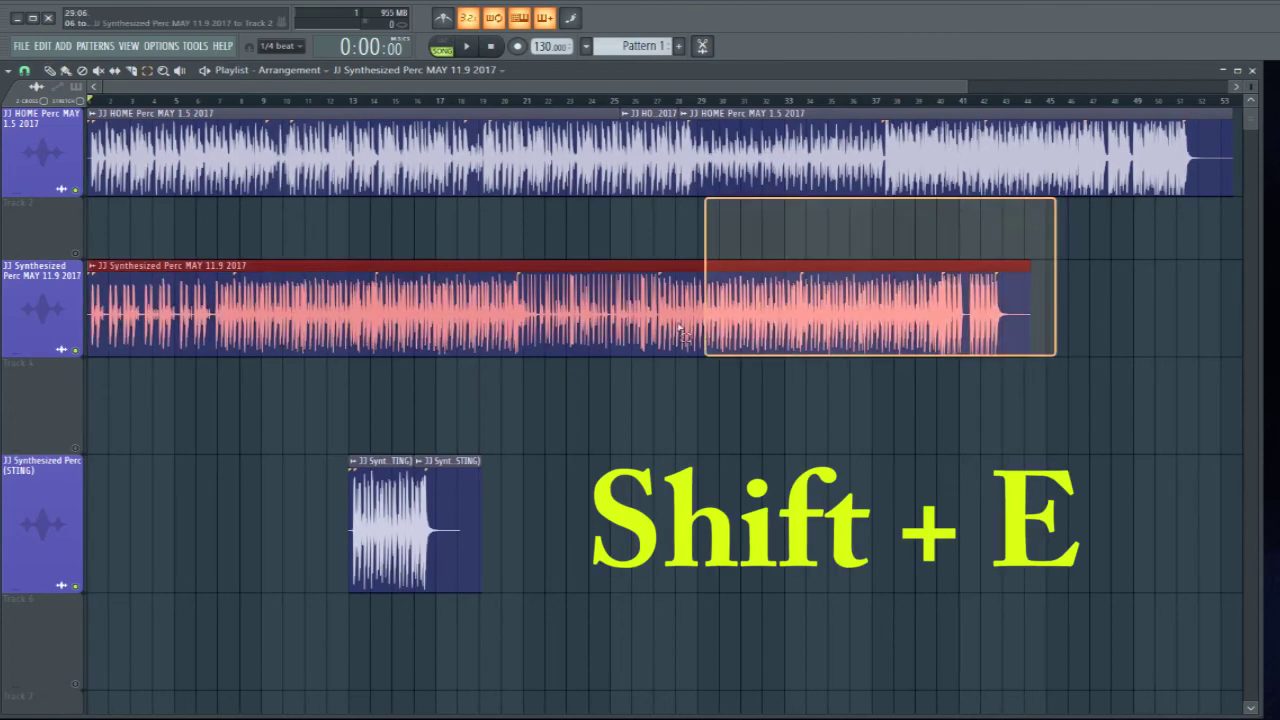
pyautogui.moveTo(1126, 308); pyautogui.dragTo(785, 352)
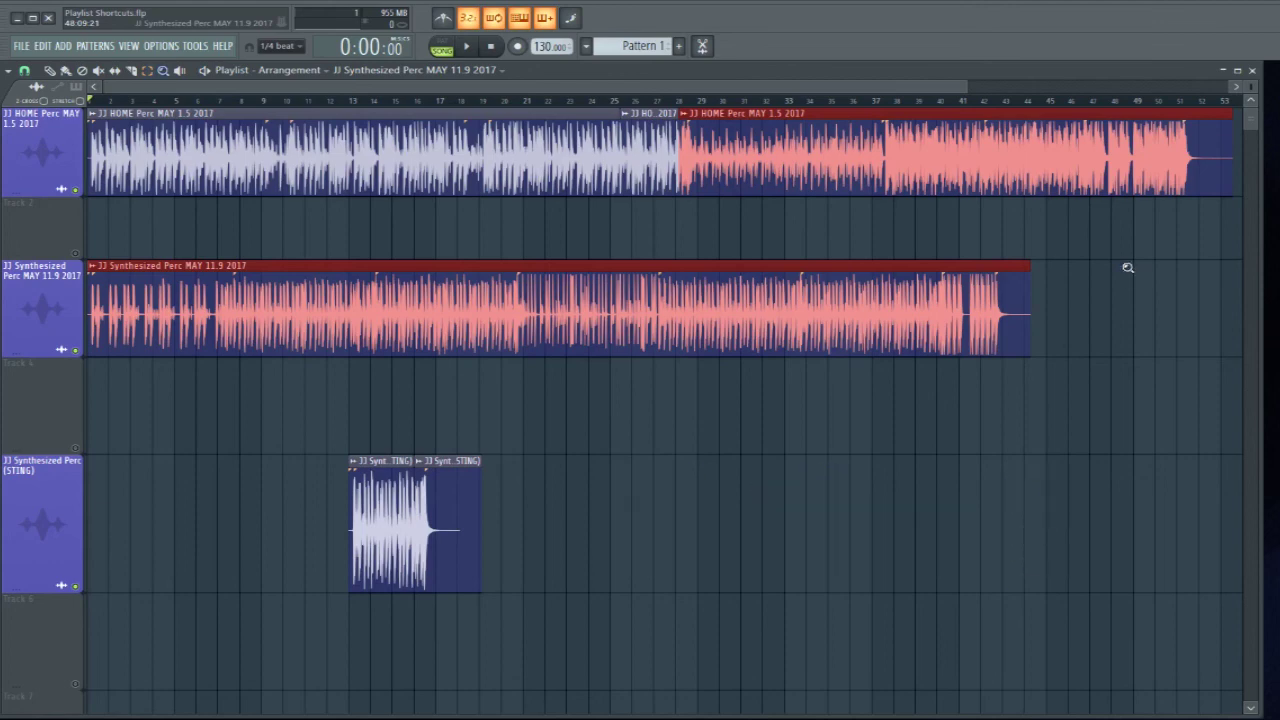
# With the Zoom tool, zoom in on bars 29–33 and back out to the full arrangement, twice.
pyautogui.hotkey('shift', 'z')
pyautogui.moveTo(697, 231); pyautogui.dragTo(846, 357)
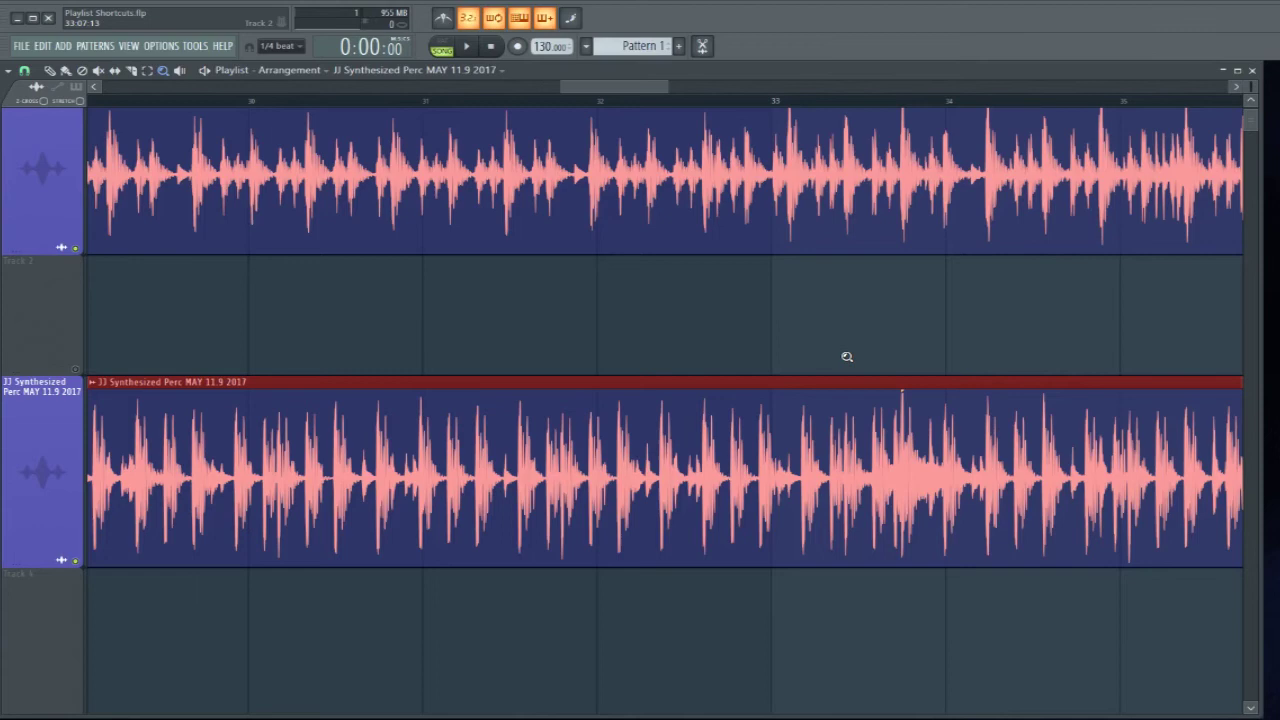
pyautogui.rightClick(786, 418)
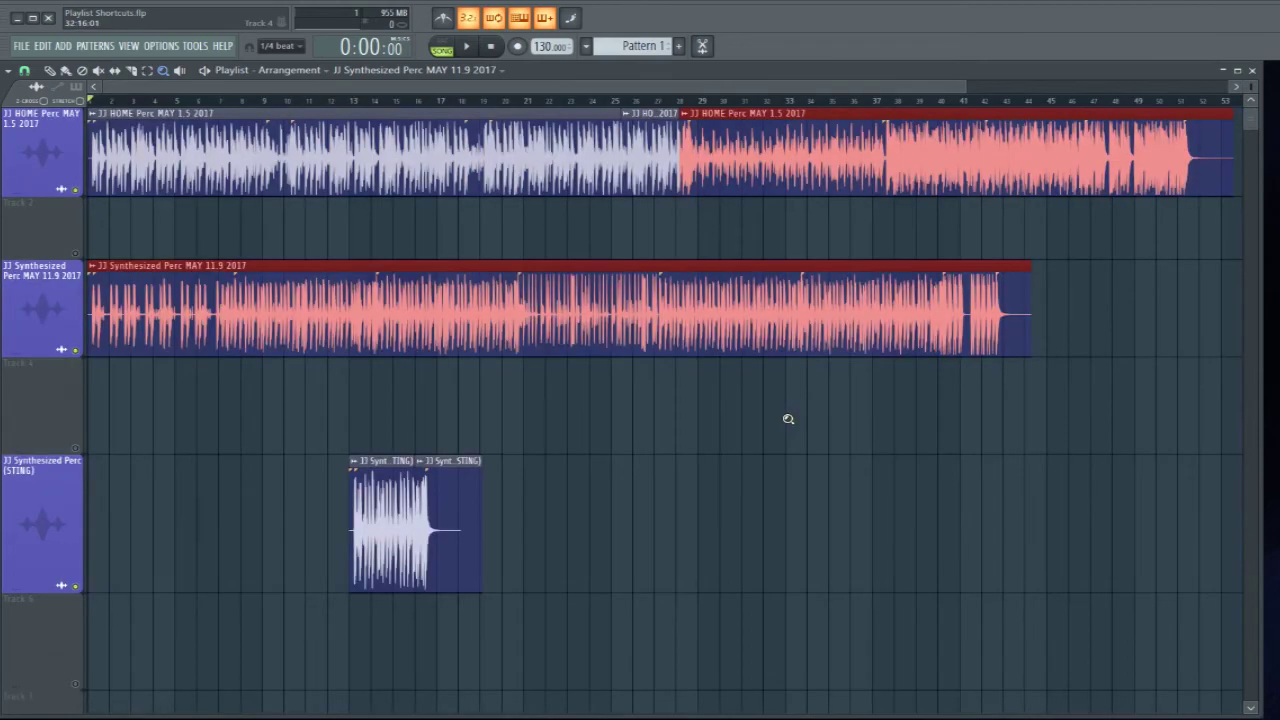
pyautogui.moveTo(711, 231); pyautogui.dragTo(805, 360)
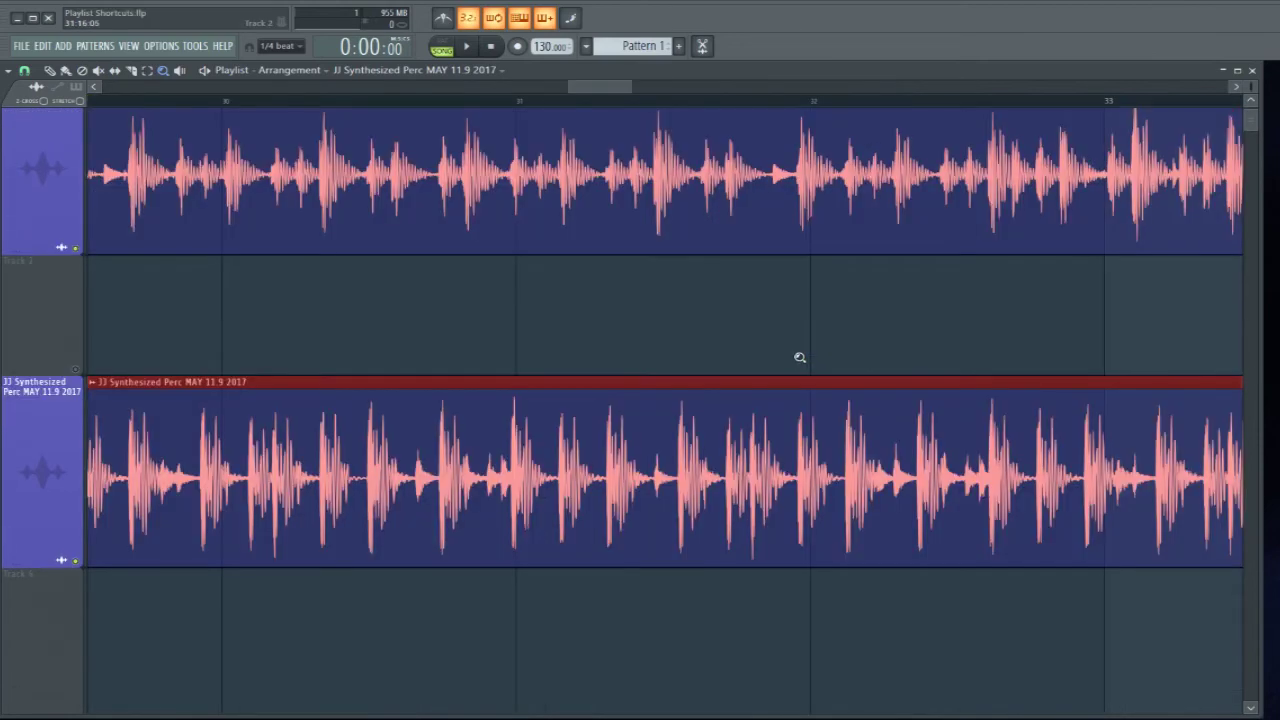
pyautogui.rightClick(769, 429)
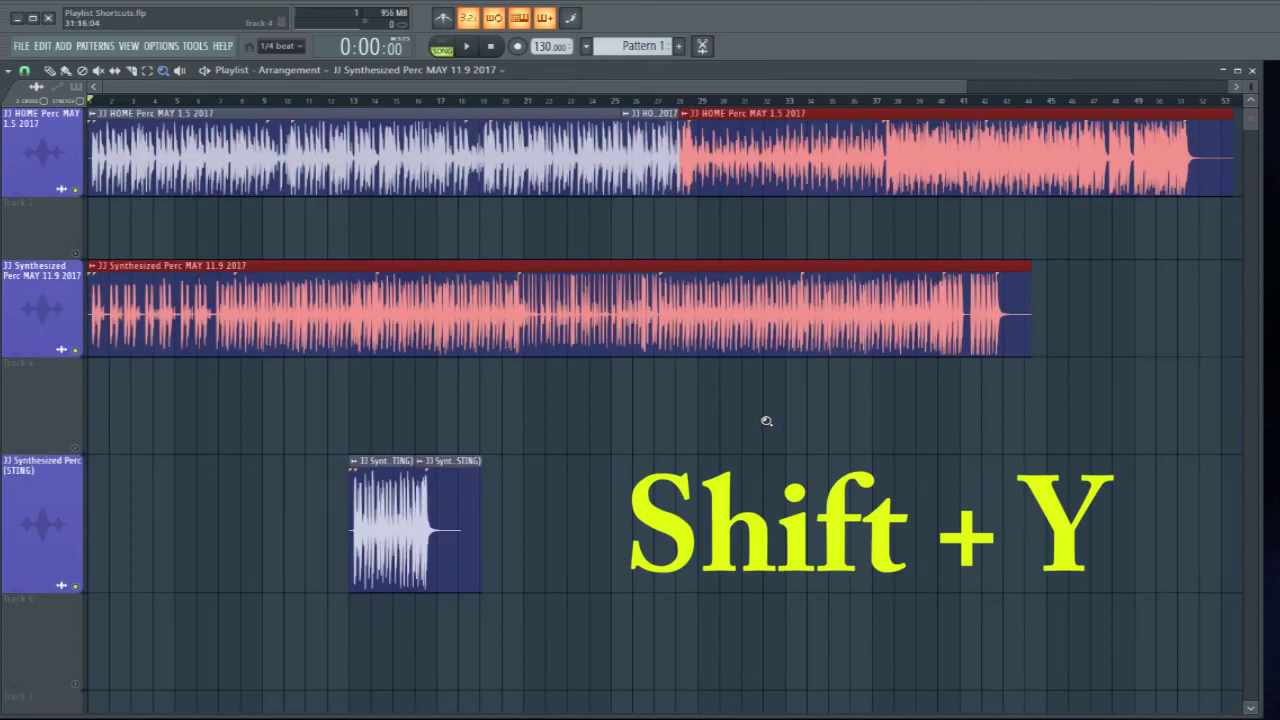
# With the Playback tool, audition the arrangement from the top clip near bar 12, then bar 24.
pyautogui.hotkey('shift', 'y')
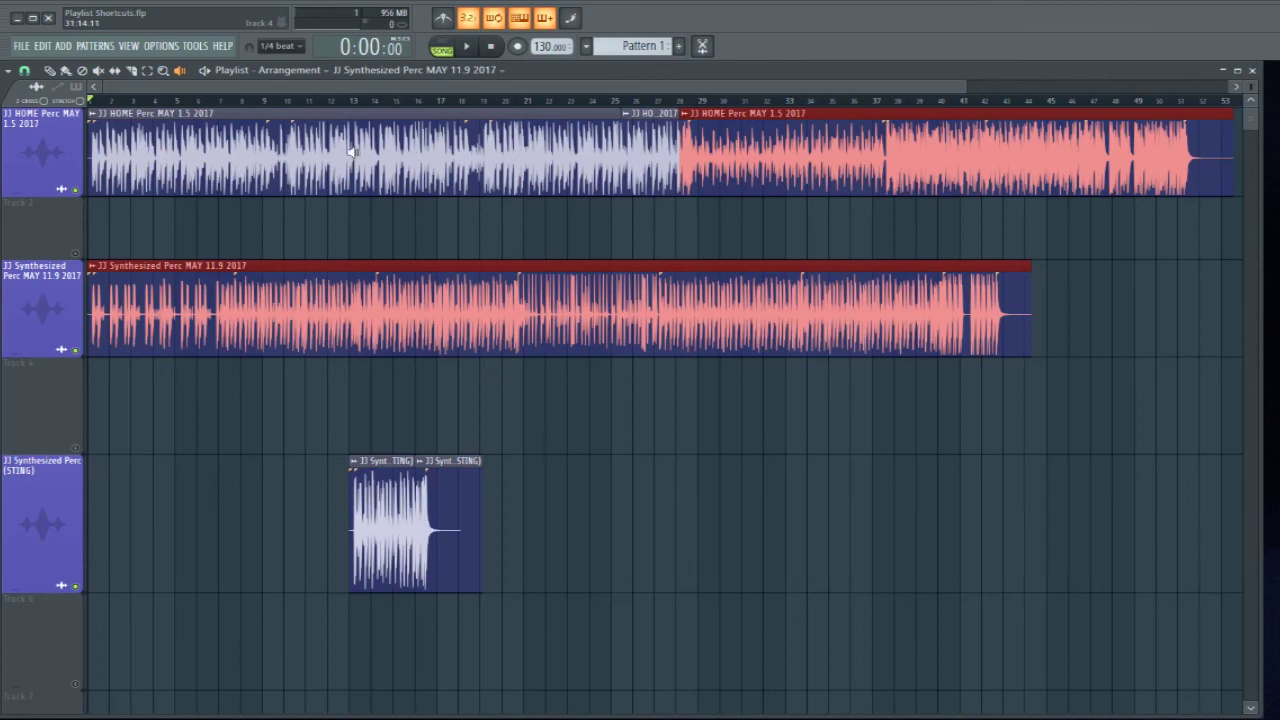
pyautogui.moveTo(323, 126); pyautogui.dragTo(166, 134)
pyautogui.moveTo(590, 162); pyautogui.dragTo(590, 162)
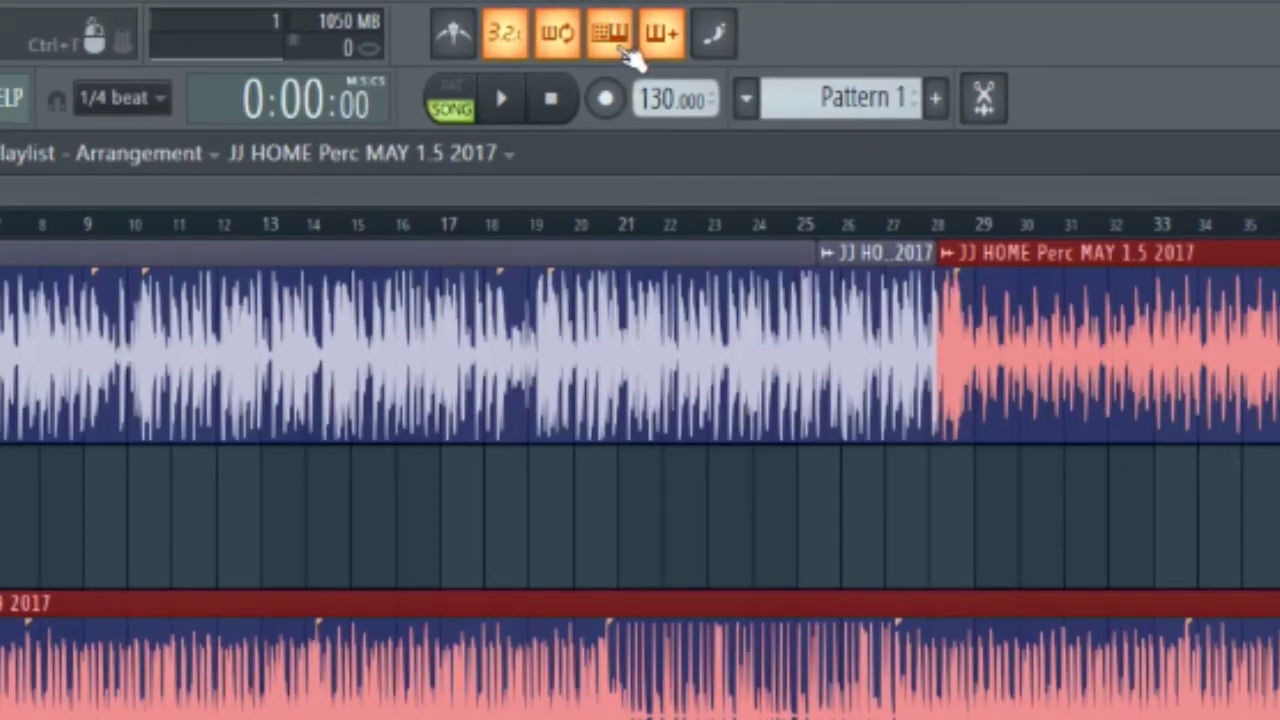
# Toggle the Typing keyboard to piano keyboard option several times, leaving it switched off.
pyautogui.click(625, 50)
pyautogui.click(625, 50)
pyautogui.click(625, 50)
pyautogui.click(625, 50)
pyautogui.click(625, 50)
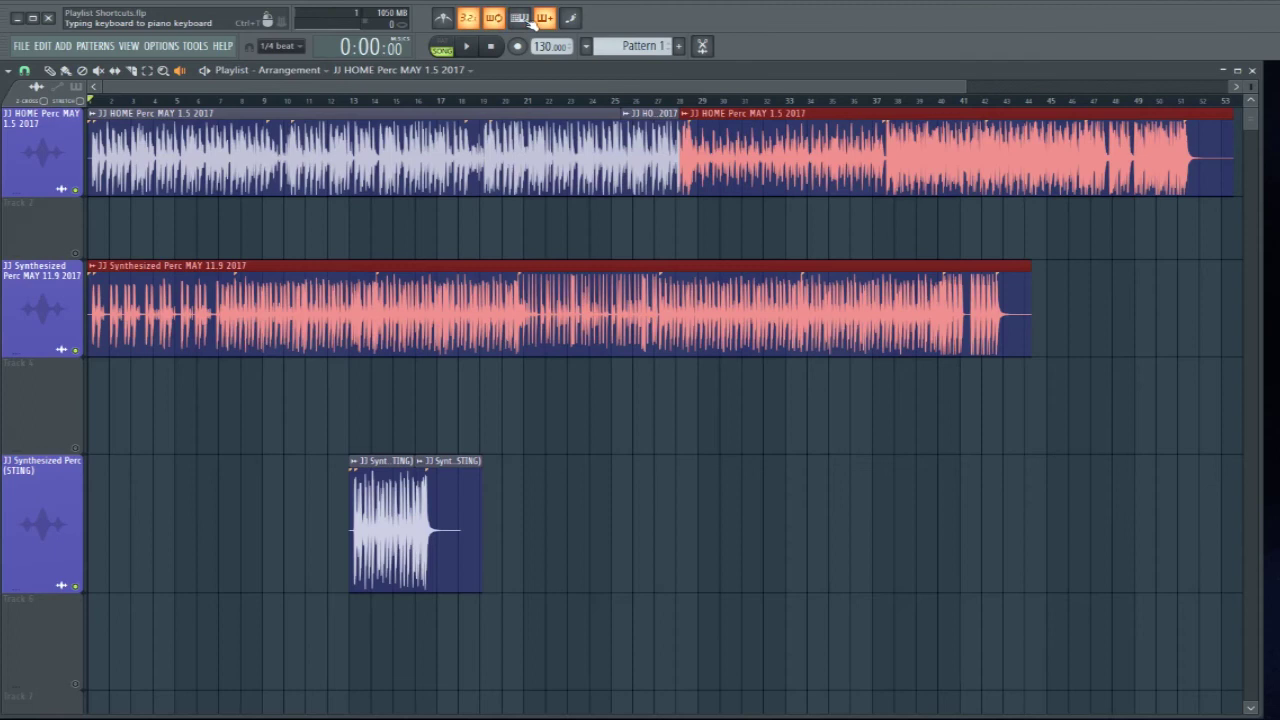
pyautogui.click(528, 24)
pyautogui.click(528, 24)
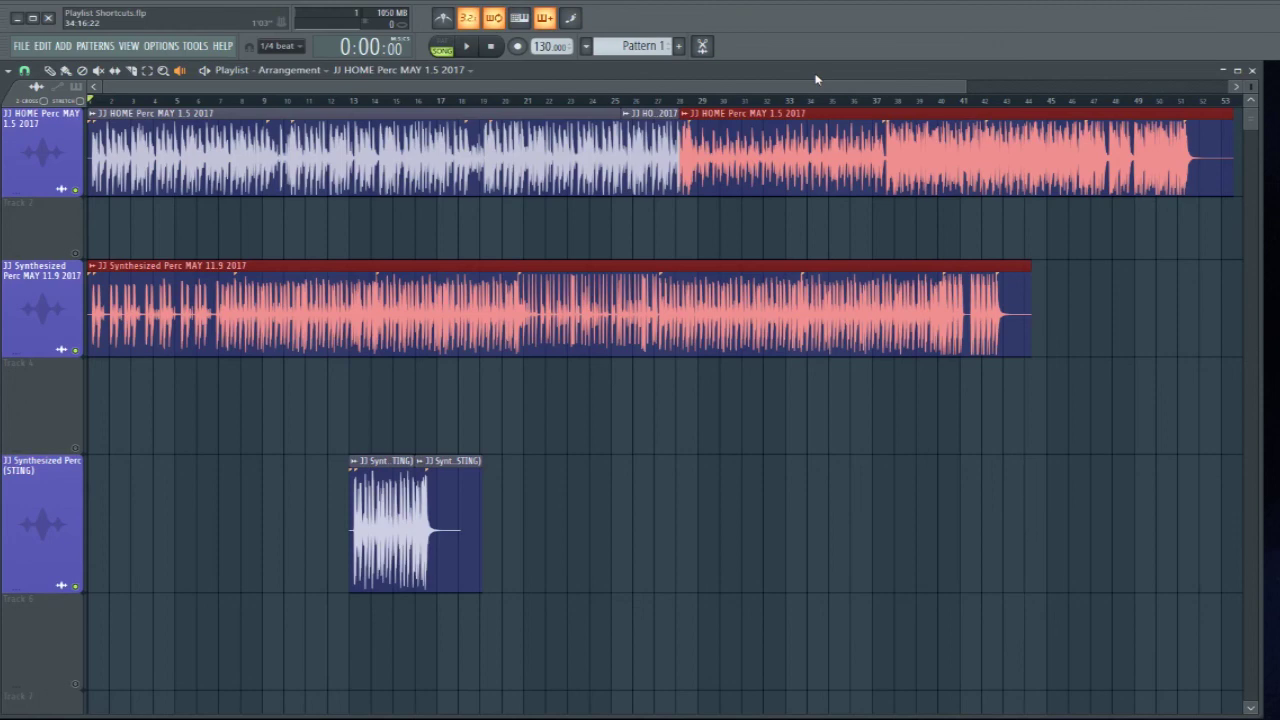